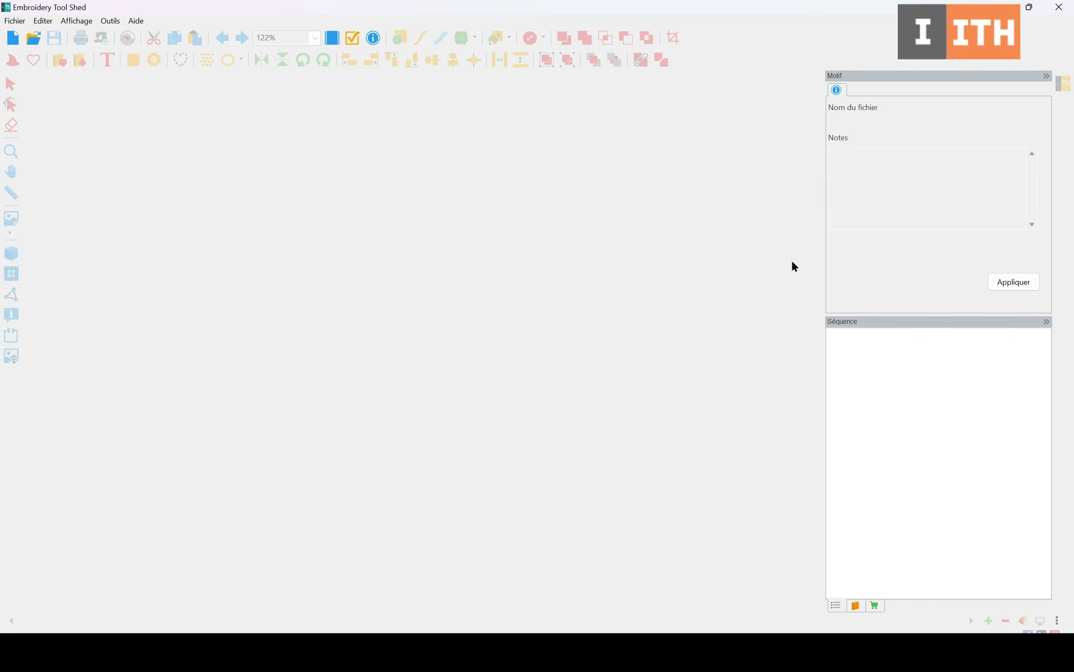
- Create a new design from the Keychain12 template with the in-the-hoop wizard
{"action": "left_click", "coordinate": [875, 606]}
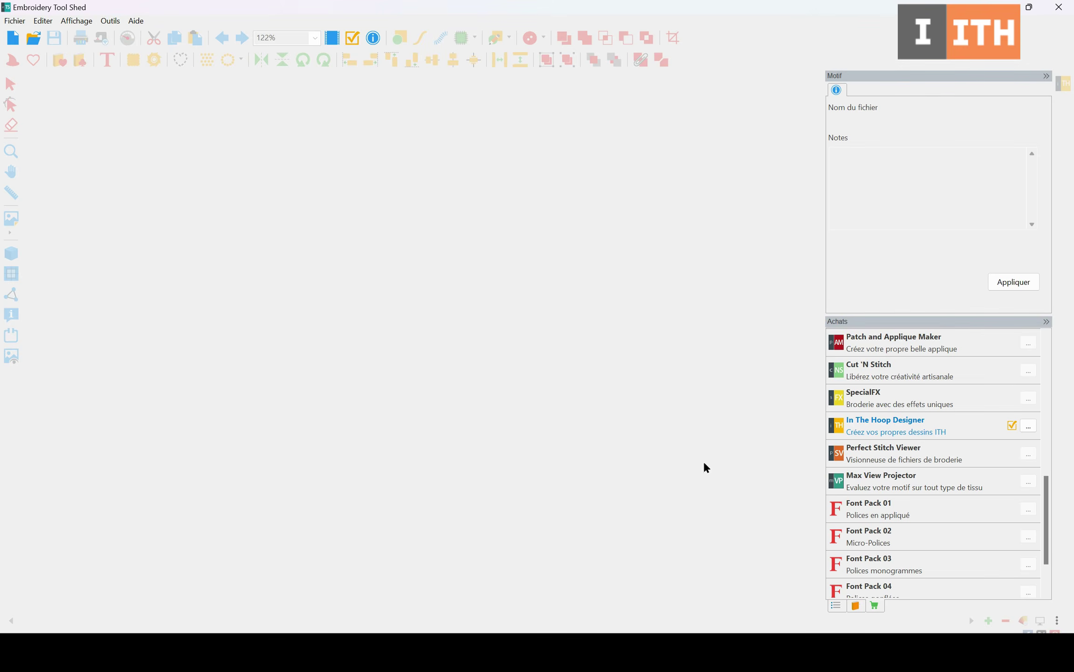
{"action": "left_click", "coordinate": [13, 38]}
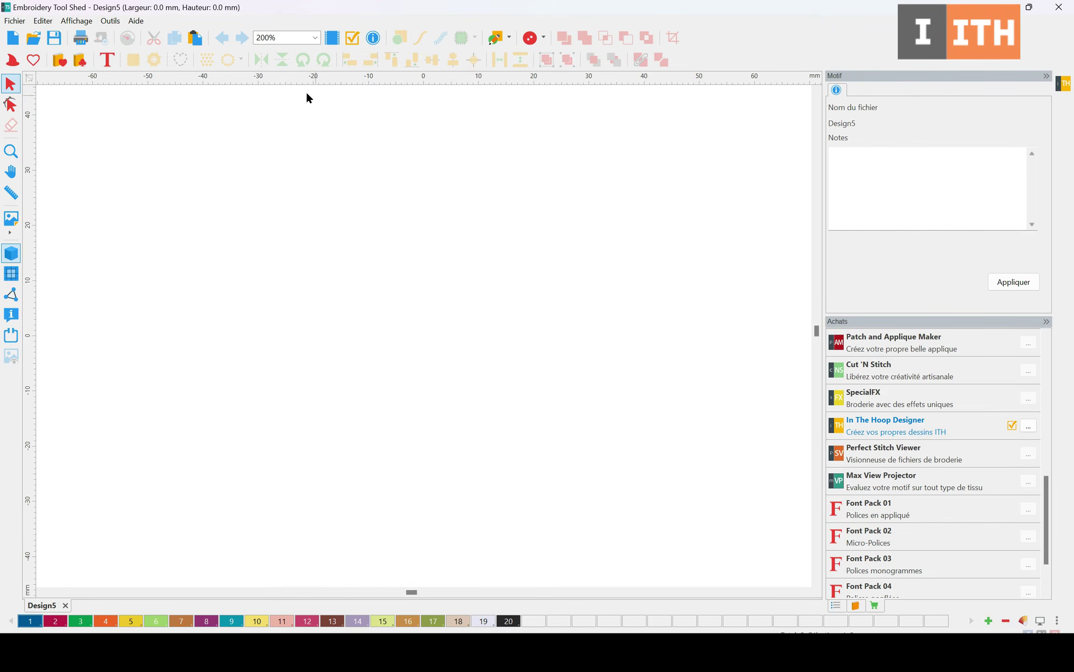
{"action": "left_click", "coordinate": [13, 60]}
{"action": "left_click", "coordinate": [368, 158]}
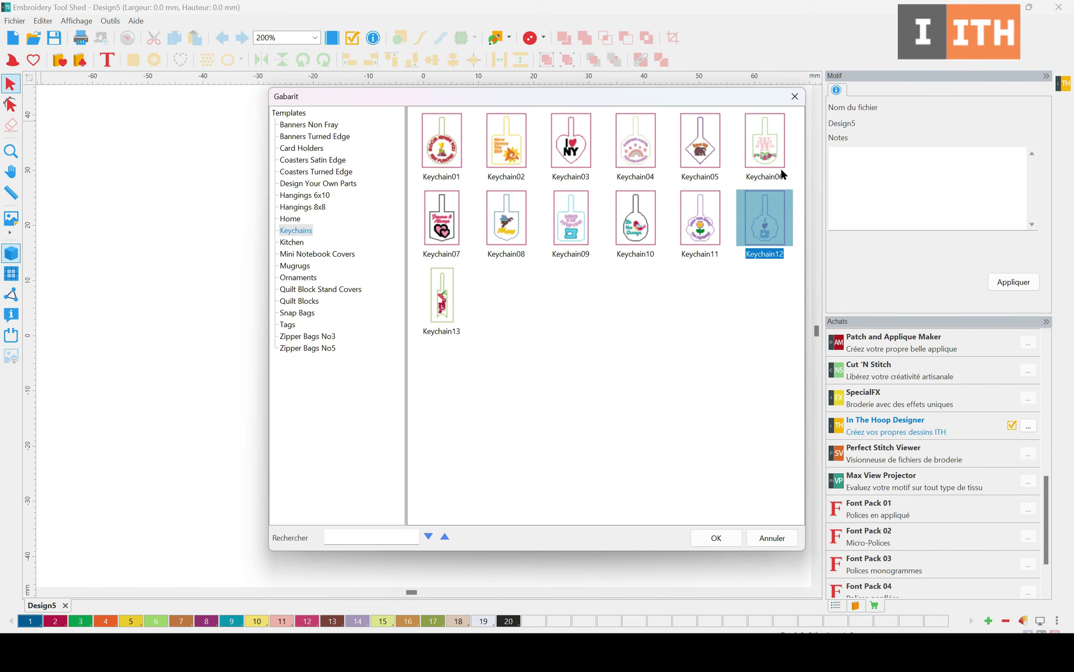
{"action": "left_click", "coordinate": [719, 539]}
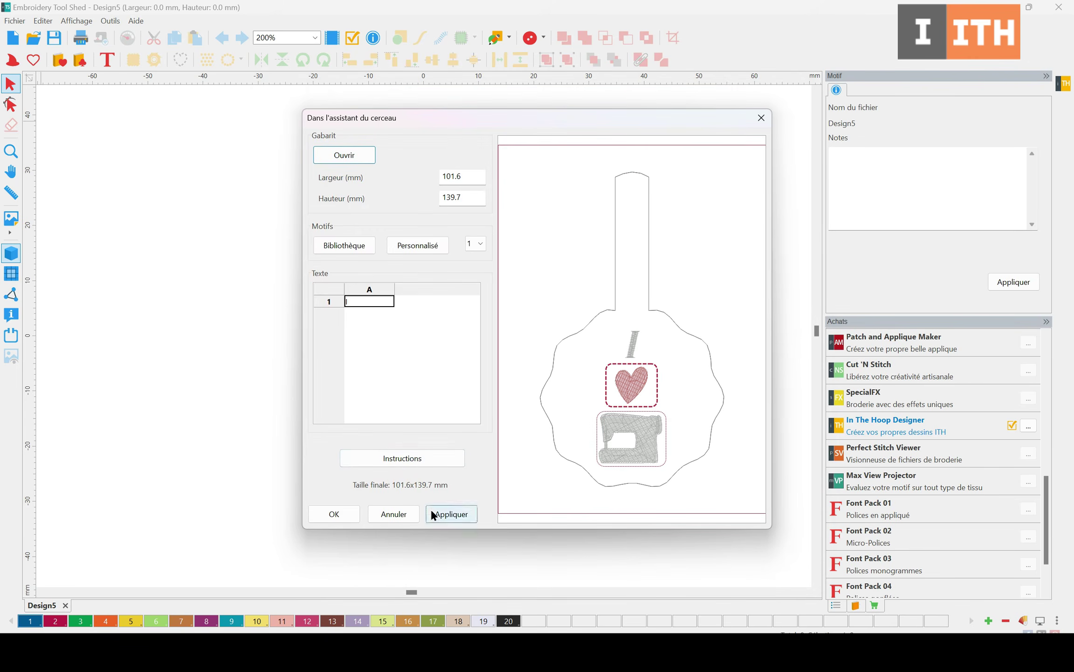
{"action": "left_click", "coordinate": [347, 514]}
{"action": "left_click", "coordinate": [682, 384]}
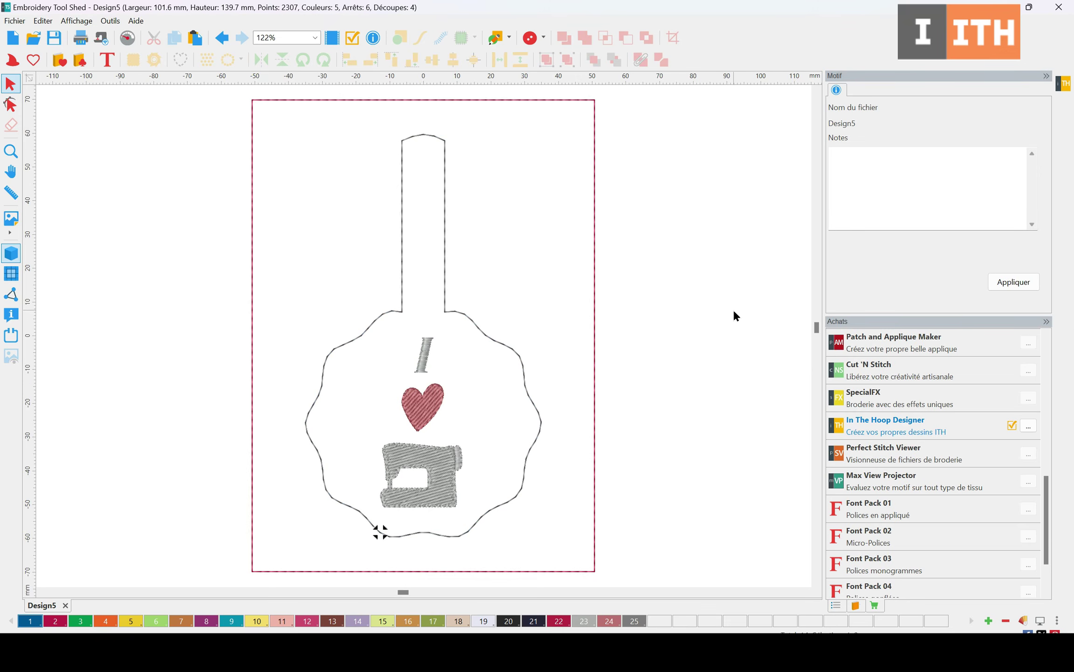
- Examine the keychain's objects one by one in the stitching sequence, from the placement rectangles to the outer outline
{"action": "left_click", "coordinate": [835, 606]}
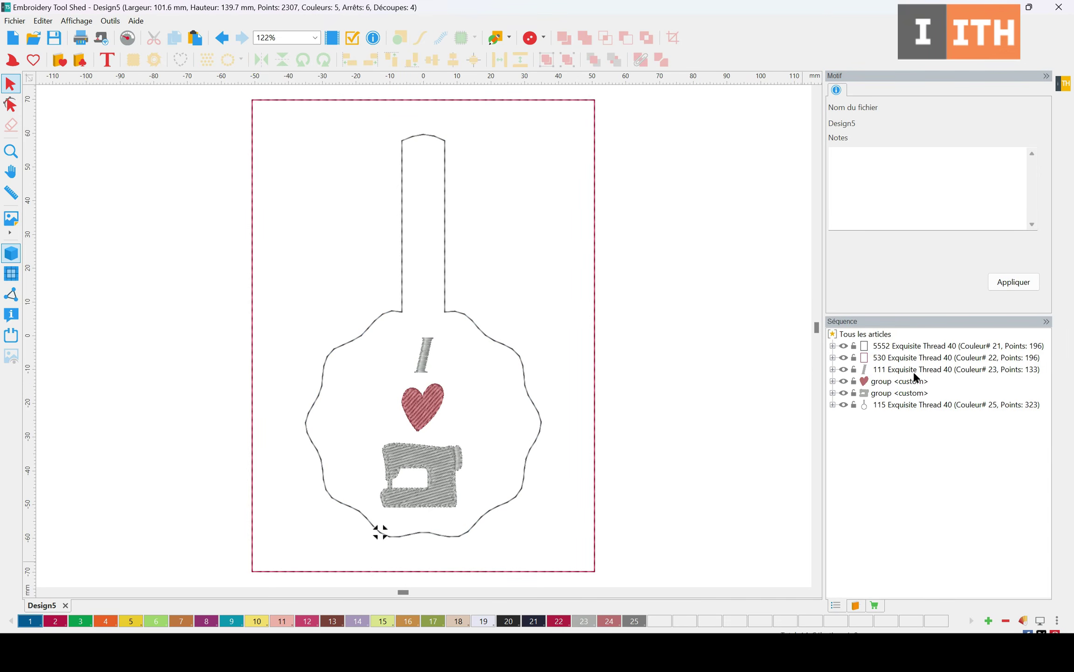
{"action": "left_click", "coordinate": [910, 346]}
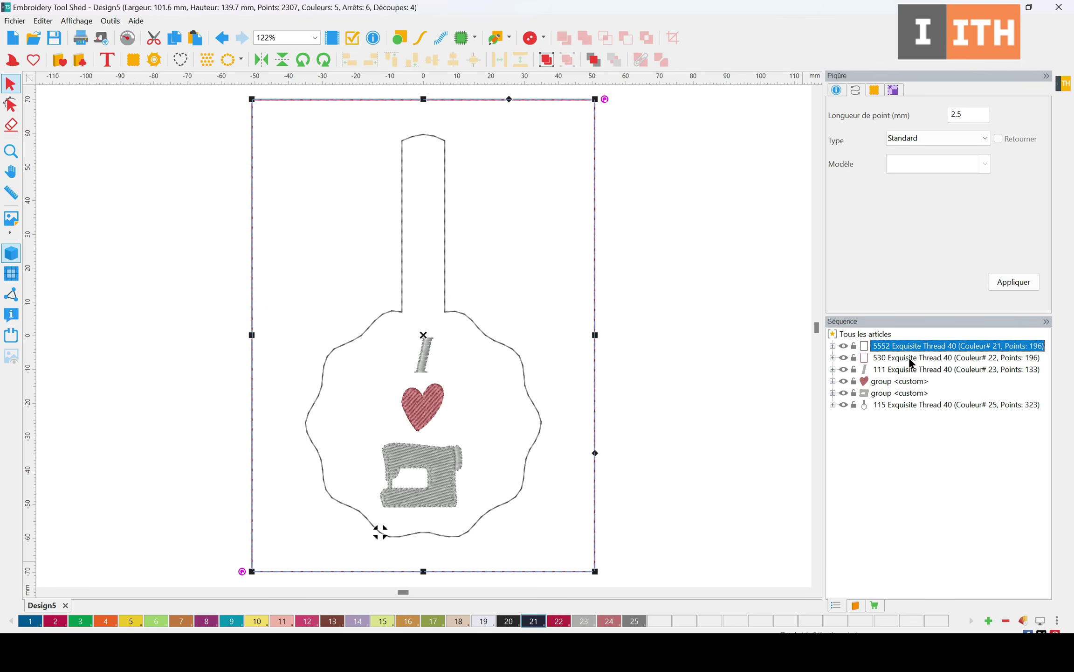
{"action": "left_click", "coordinate": [911, 360]}
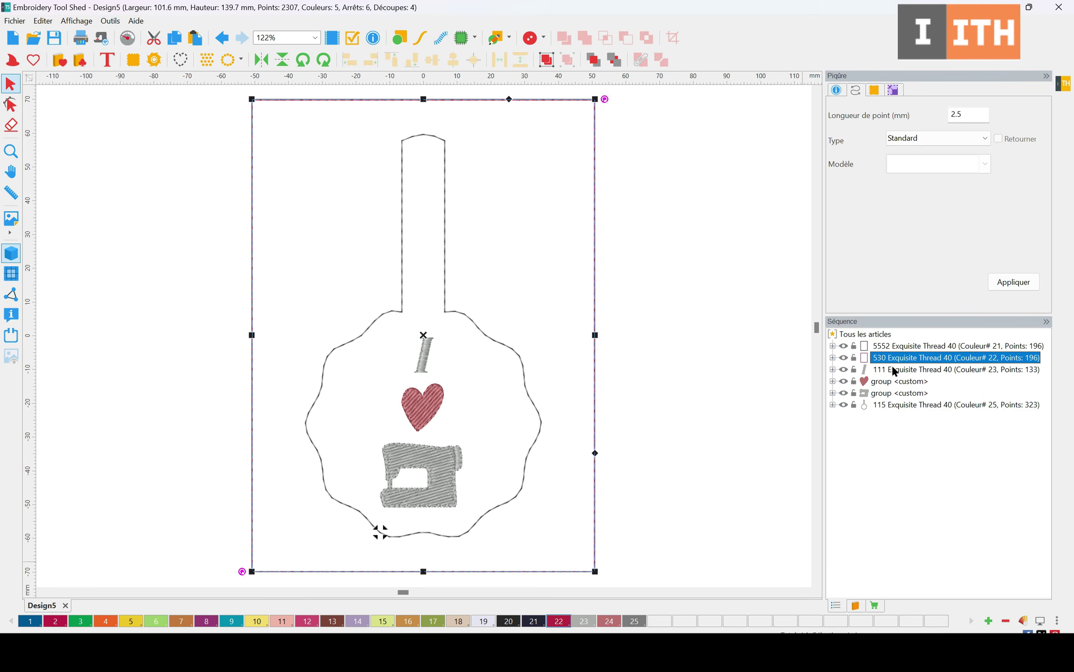
{"action": "left_click", "coordinate": [890, 369]}
{"action": "left_click", "coordinate": [887, 382]}
{"action": "left_click", "coordinate": [884, 394]}
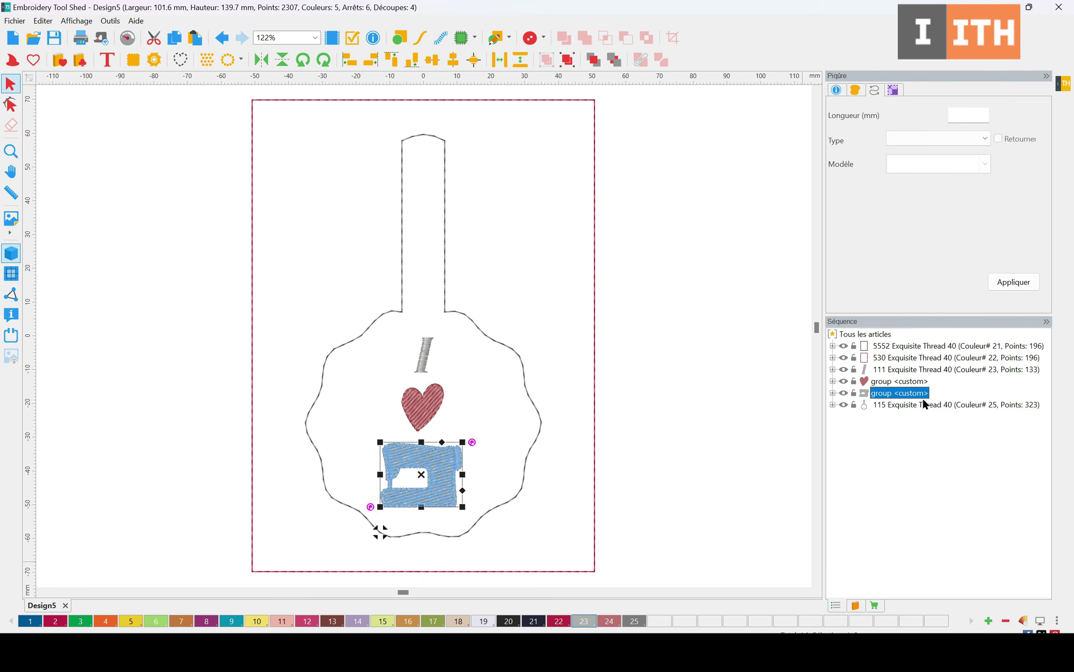
{"action": "left_click", "coordinate": [887, 406]}
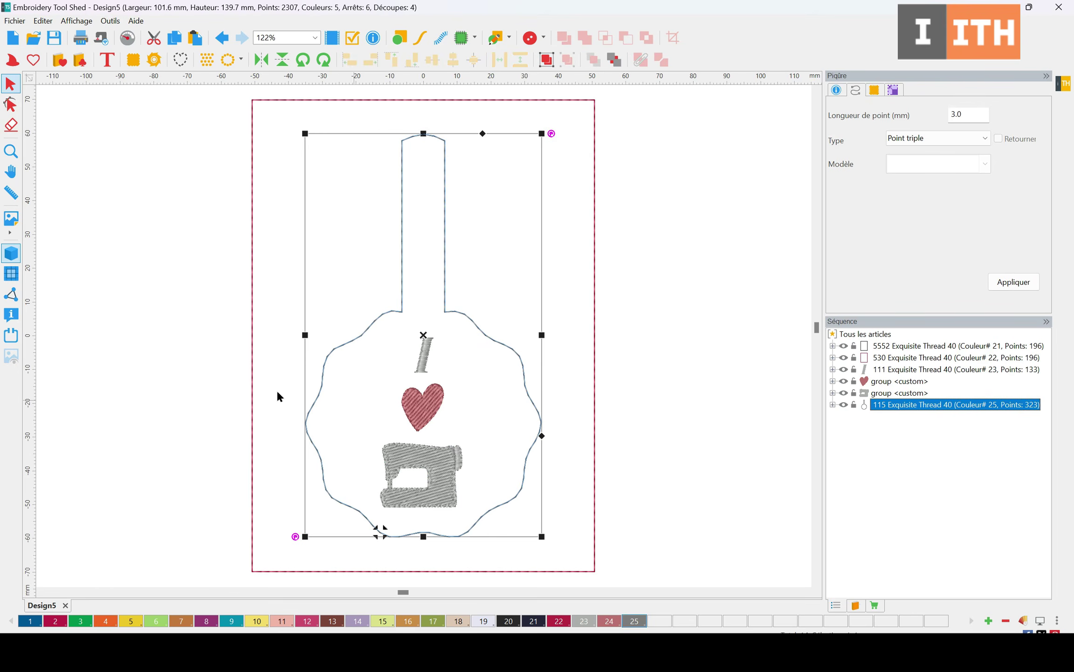
- Create a second blank design and add a text object containing the person's first name
{"action": "left_click", "coordinate": [11, 39]}
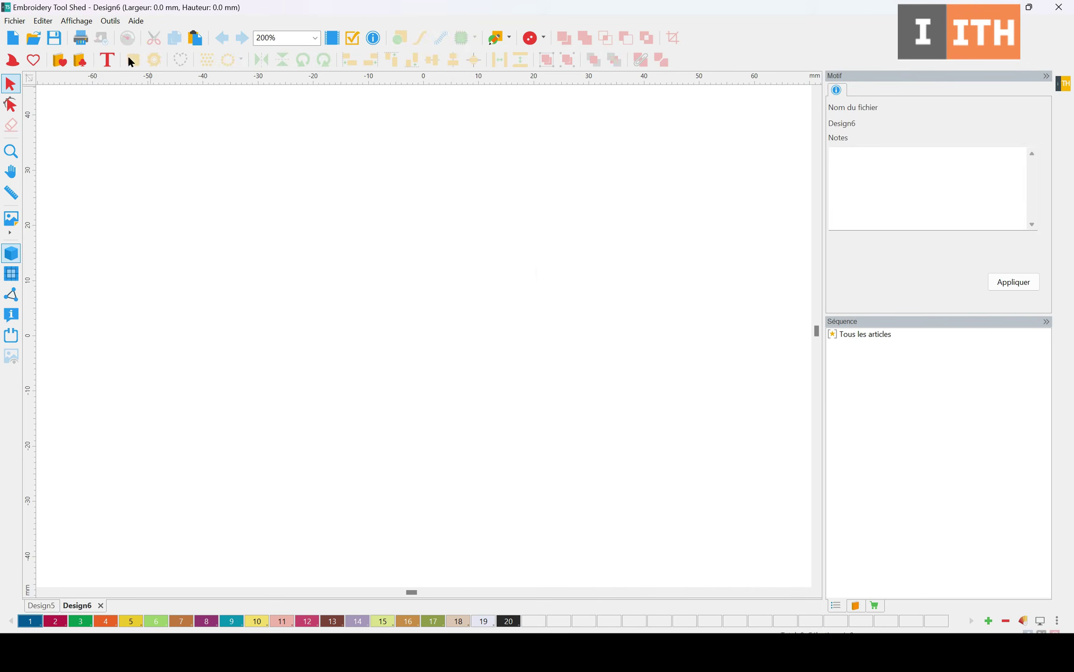
{"action": "left_click", "coordinate": [113, 64]}
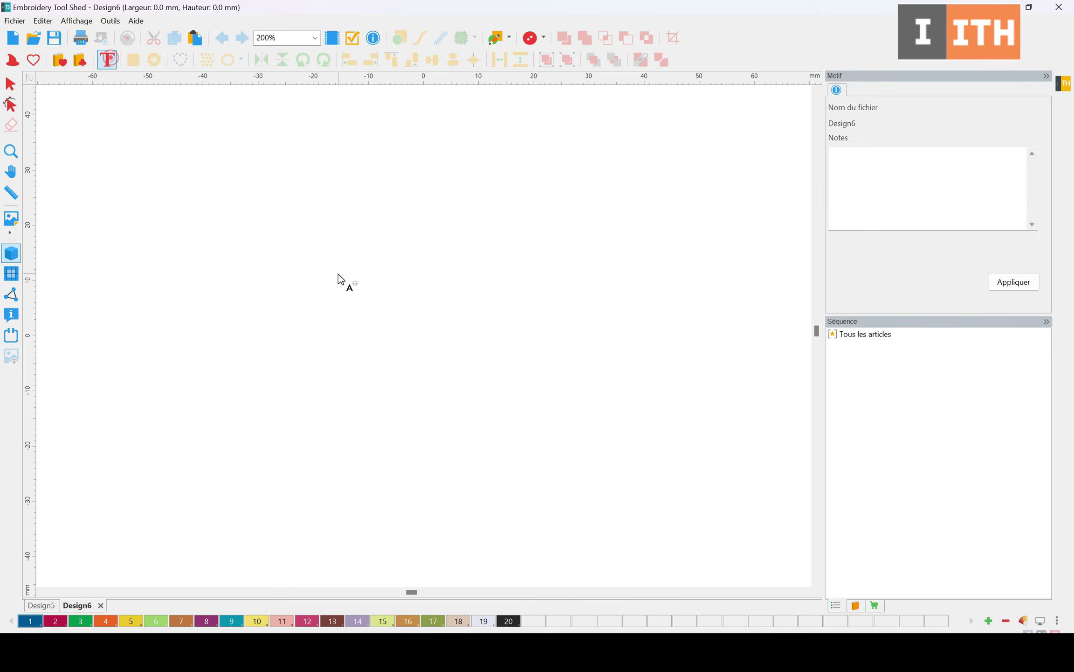
{"action": "left_click", "coordinate": [294, 252]}
{"action": "left_click_drag", "start_coordinate": [848, 107], "coordinate": [829, 106]}
{"action": "type", "text": "Béatrice"}
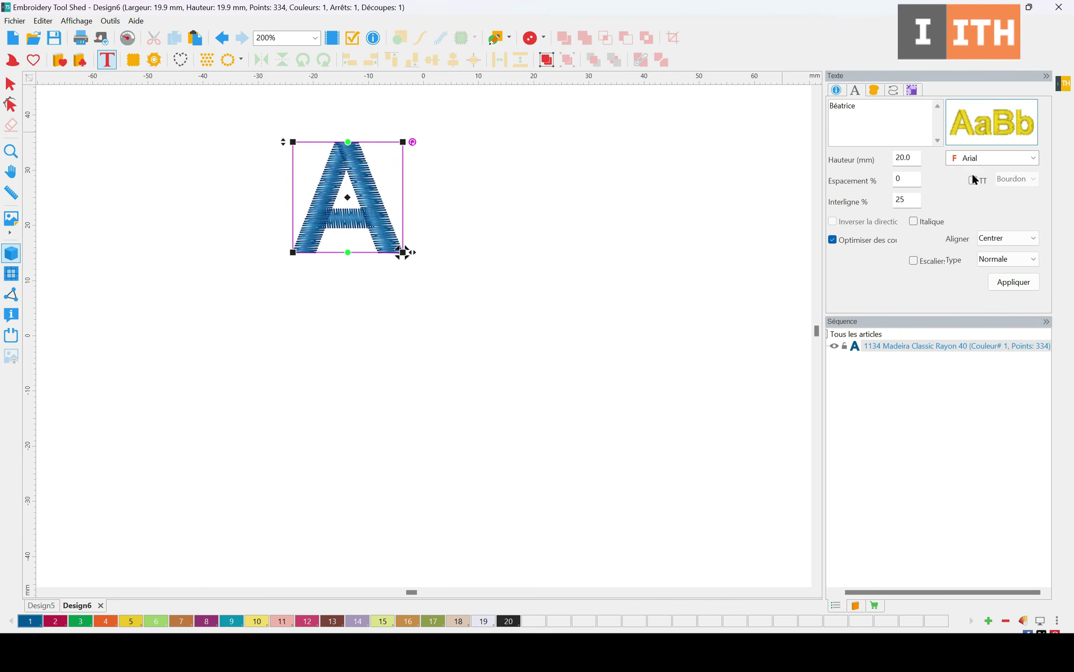
{"action": "left_click", "coordinate": [1012, 284]}
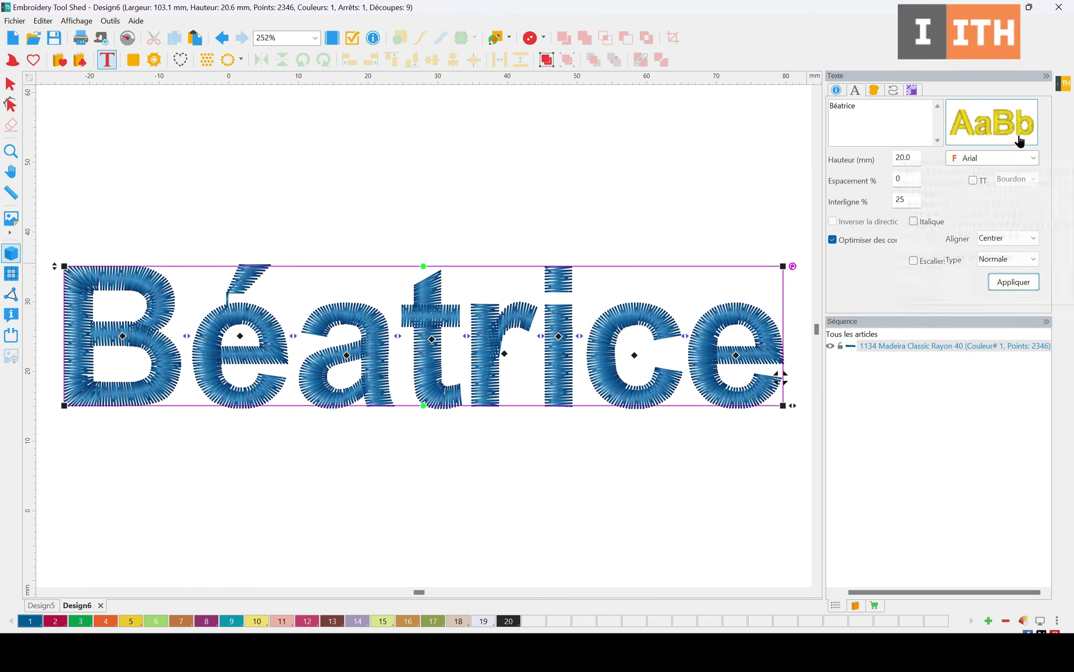
{"action": "mouse_move", "coordinate": [1019, 140]}
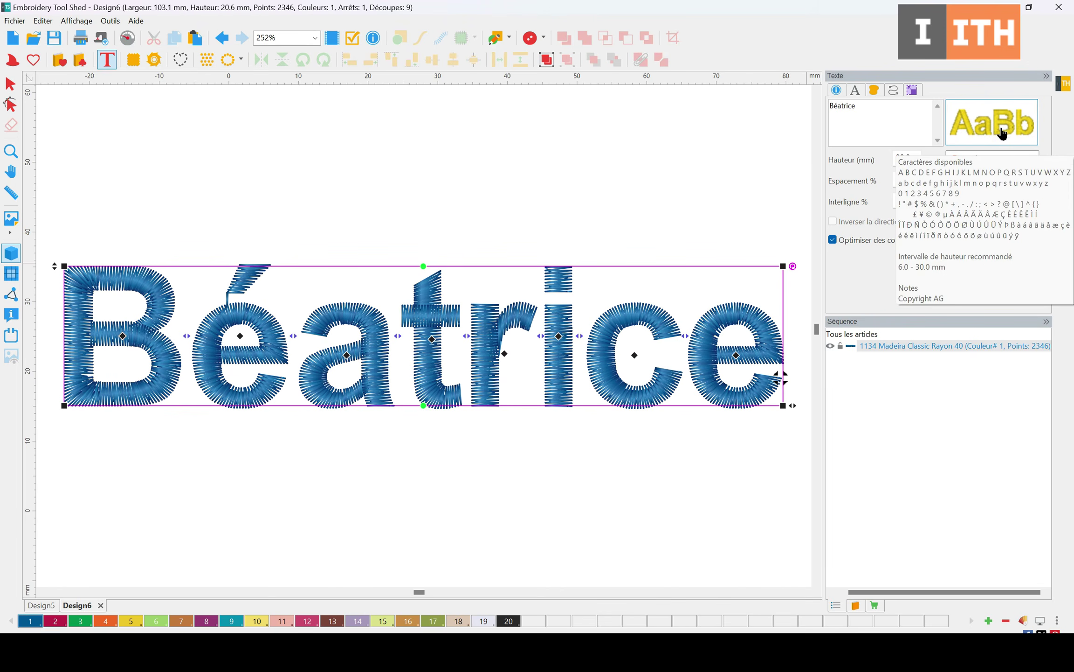
{"action": "left_click", "coordinate": [1001, 134]}
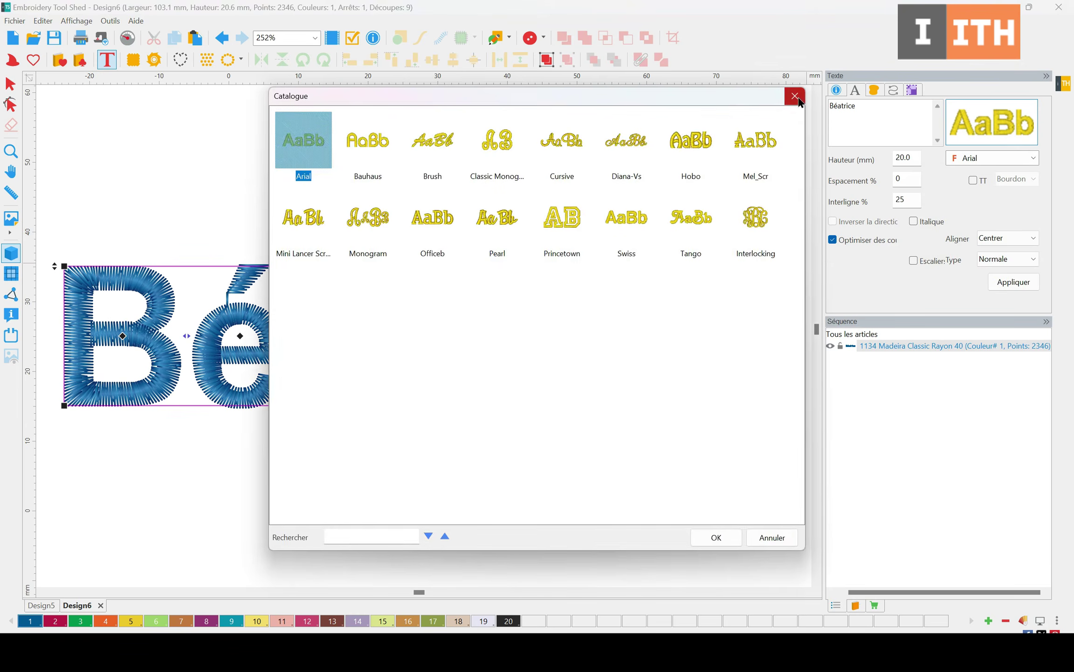
{"action": "left_click", "coordinate": [798, 100]}
{"action": "mouse_move", "coordinate": [998, 130]}
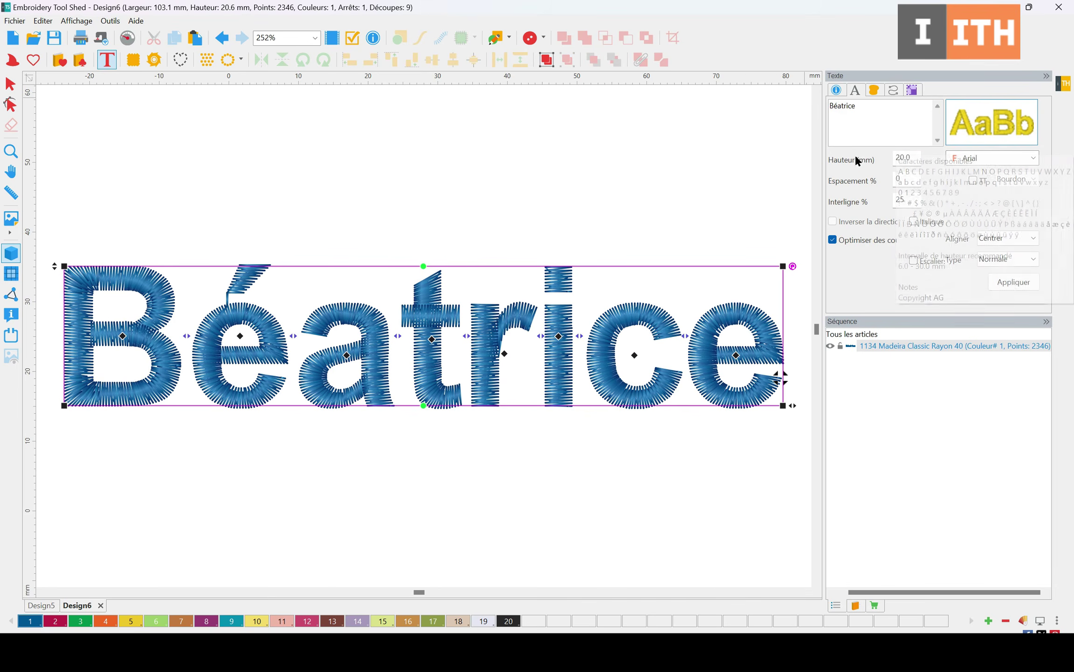
- Set the name text's height to 10 mm
{"action": "left_click_drag", "start_coordinate": [910, 157], "coordinate": [873, 158]}
{"action": "type", "text": "10"}
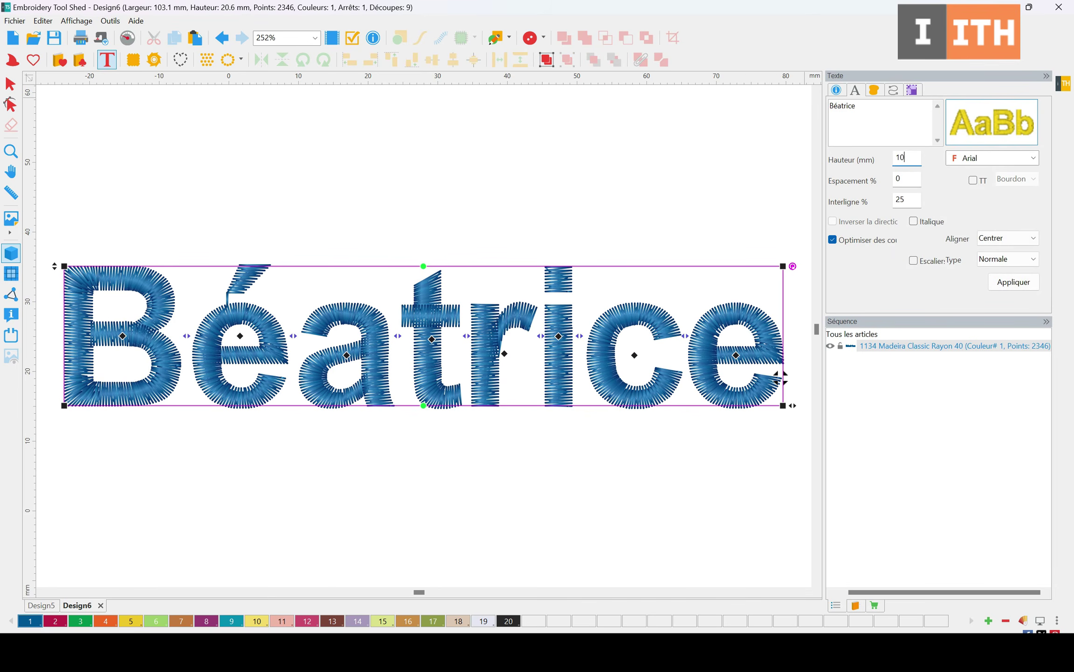
{"action": "left_click", "coordinate": [1002, 282]}
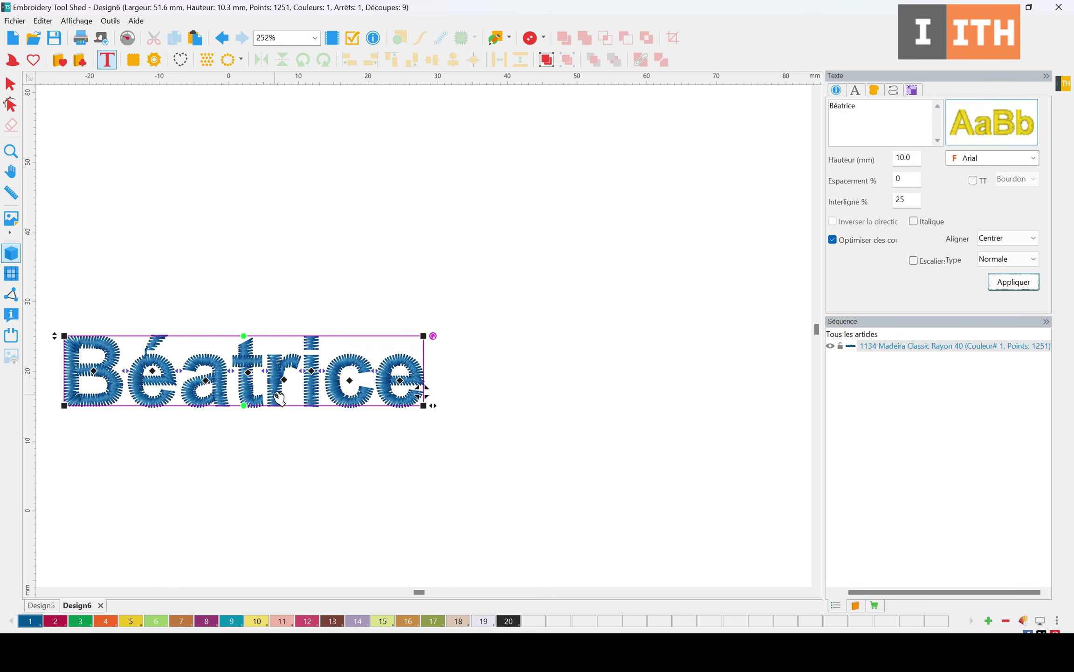
- Create one outline around the name at a distance of 3 mm with joints set to Rond
{"action": "left_click", "coordinate": [182, 61]}
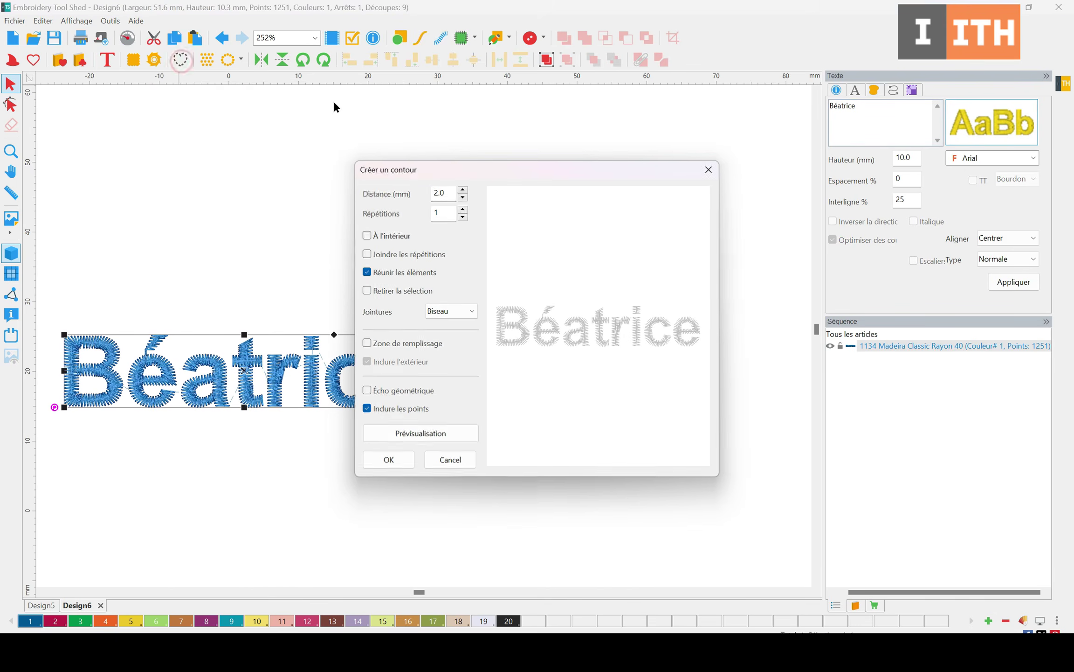
{"action": "double_click", "coordinate": [451, 193]}
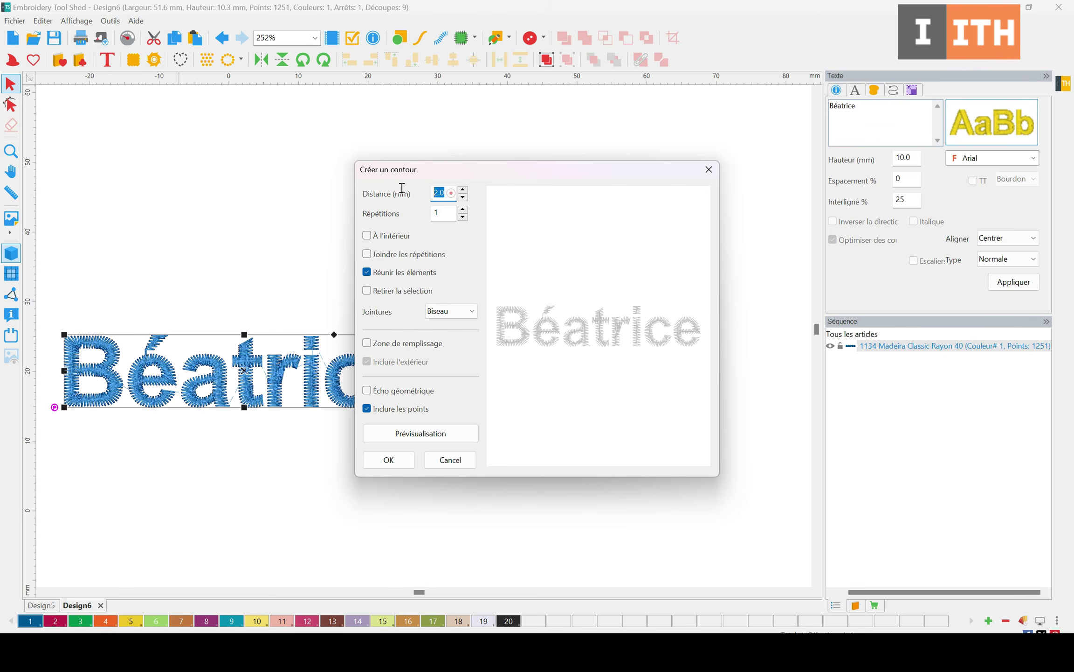
{"action": "left_click", "coordinate": [435, 436]}
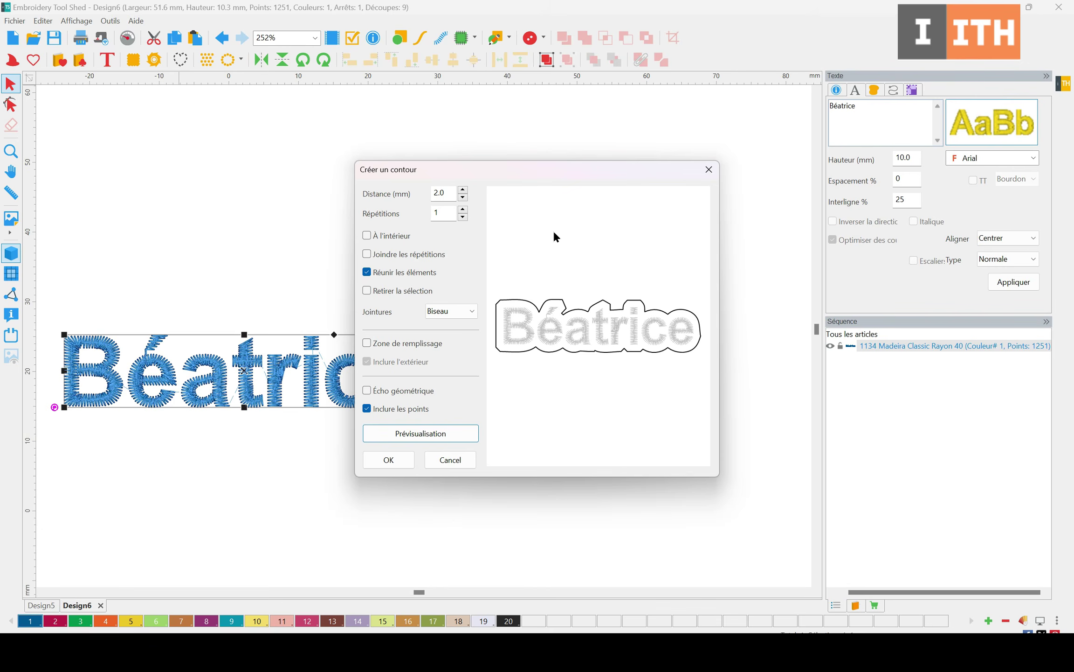
{"action": "double_click", "coordinate": [445, 192]}
{"action": "type", "text": "3"}
{"action": "left_click", "coordinate": [431, 431]}
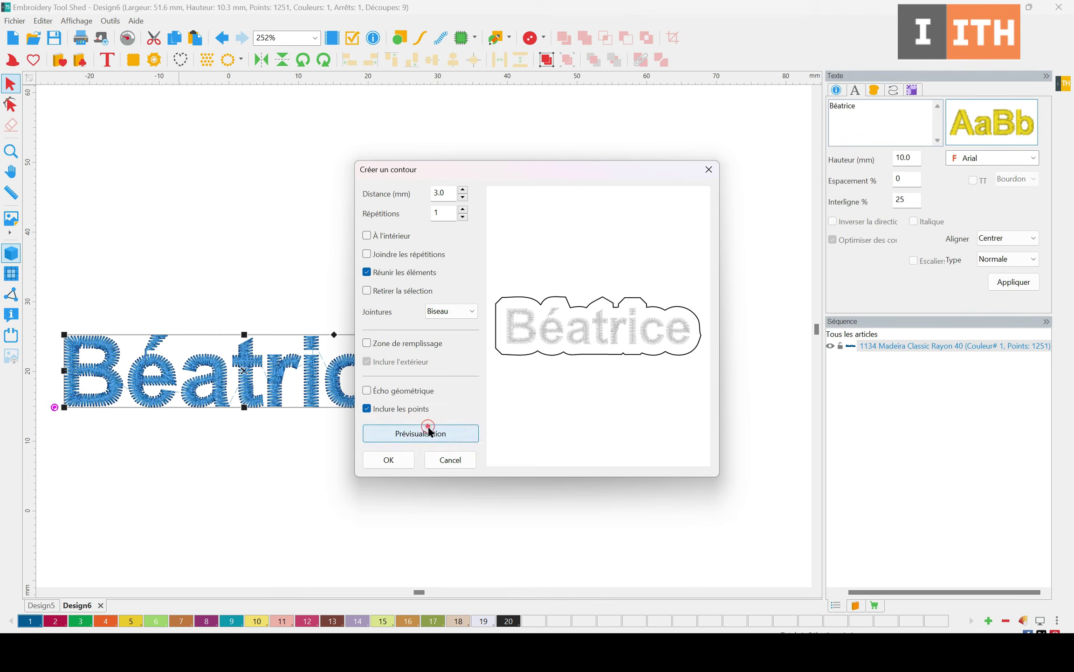
{"action": "left_click", "coordinate": [464, 317]}
{"action": "left_click", "coordinate": [455, 334]}
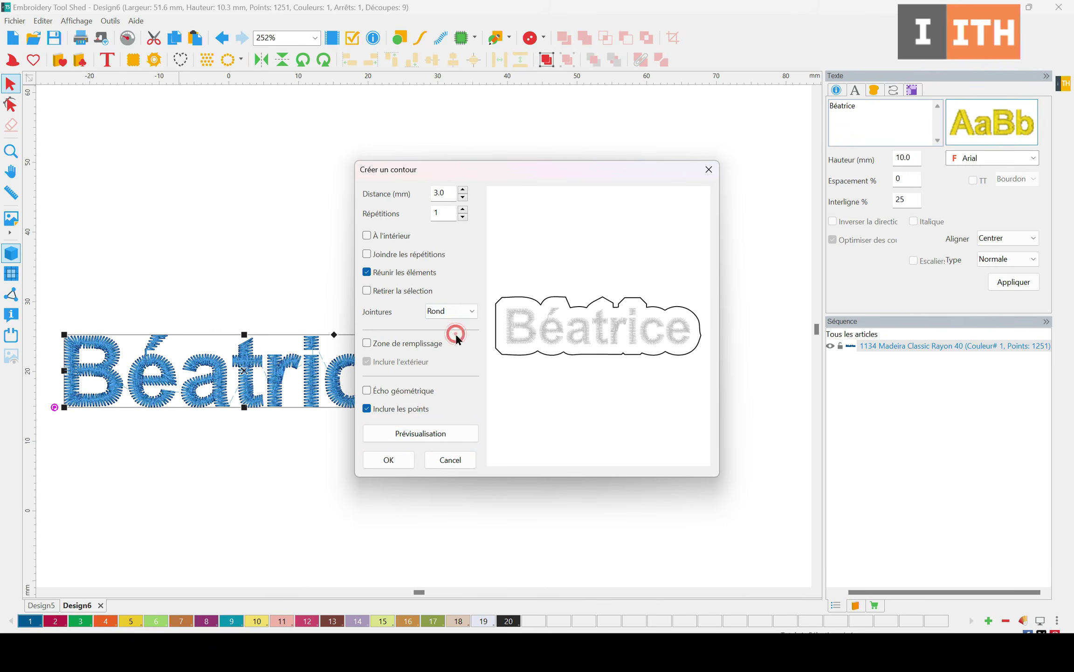
{"action": "left_click", "coordinate": [451, 428]}
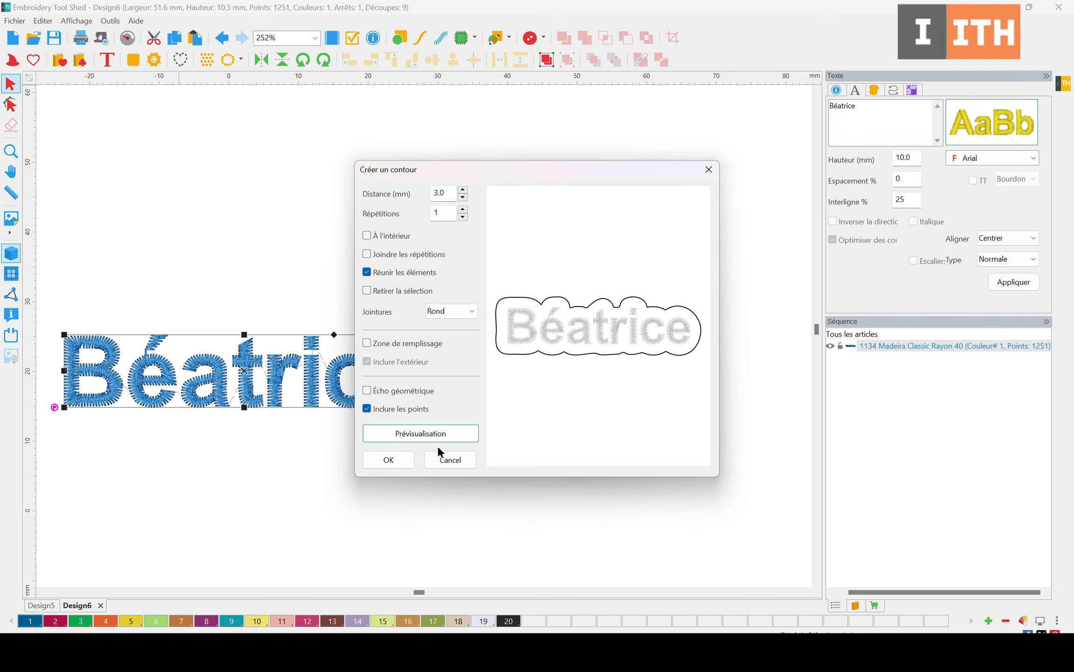
{"action": "left_click", "coordinate": [389, 460]}
- Assign thread colour 12 to the outline around the name
{"action": "scroll", "coordinate": [438, 431], "scroll_direction": "down", "scroll_amount": 2}
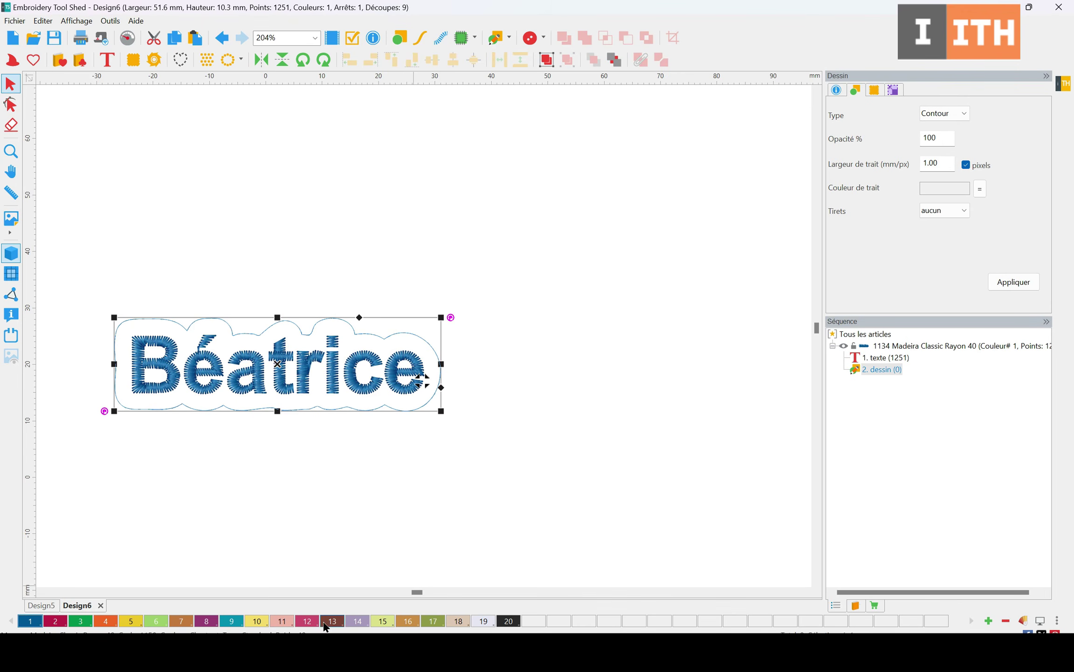
{"action": "left_click", "coordinate": [307, 624]}
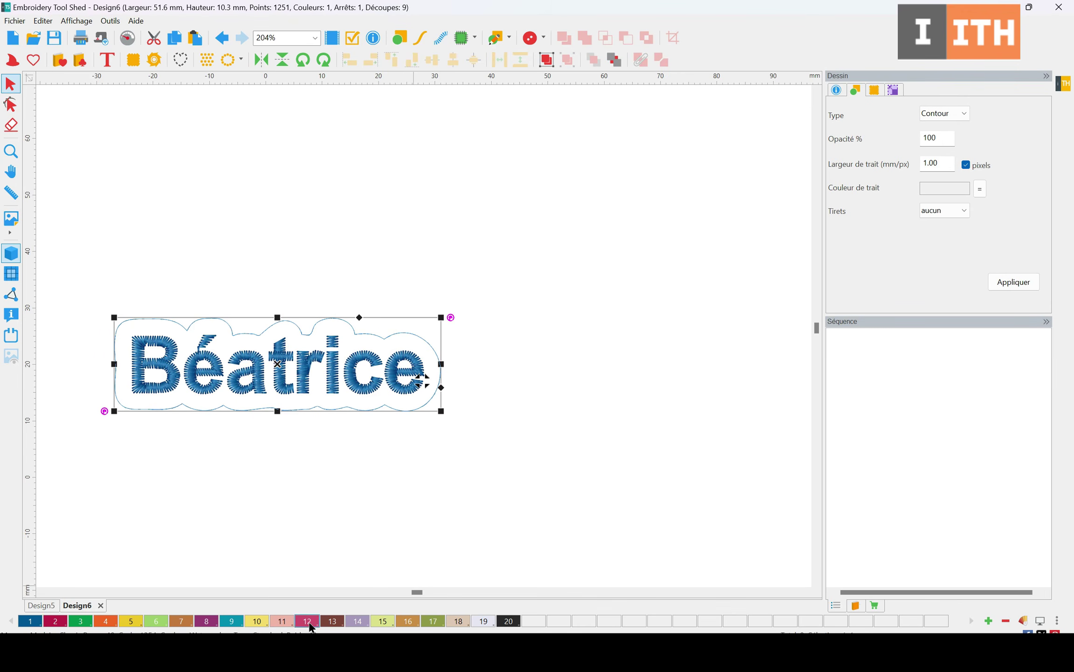
{"action": "left_click", "coordinate": [545, 472]}
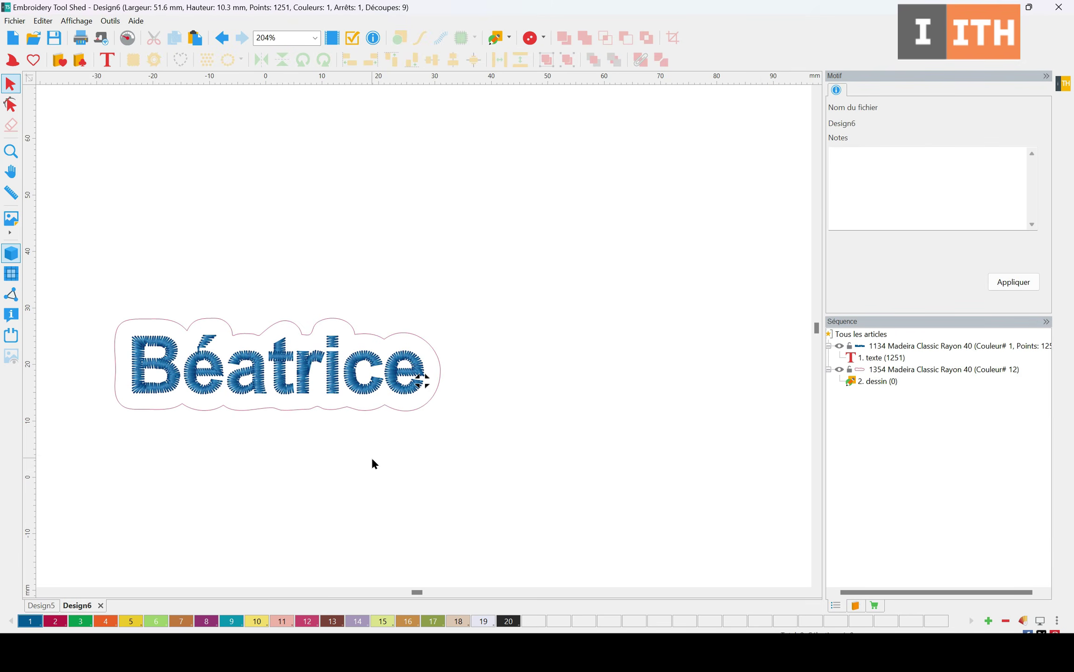
- Copy the scalloped keychain outline from Design5 and paste it into Design6
{"action": "left_click", "coordinate": [40, 605]}
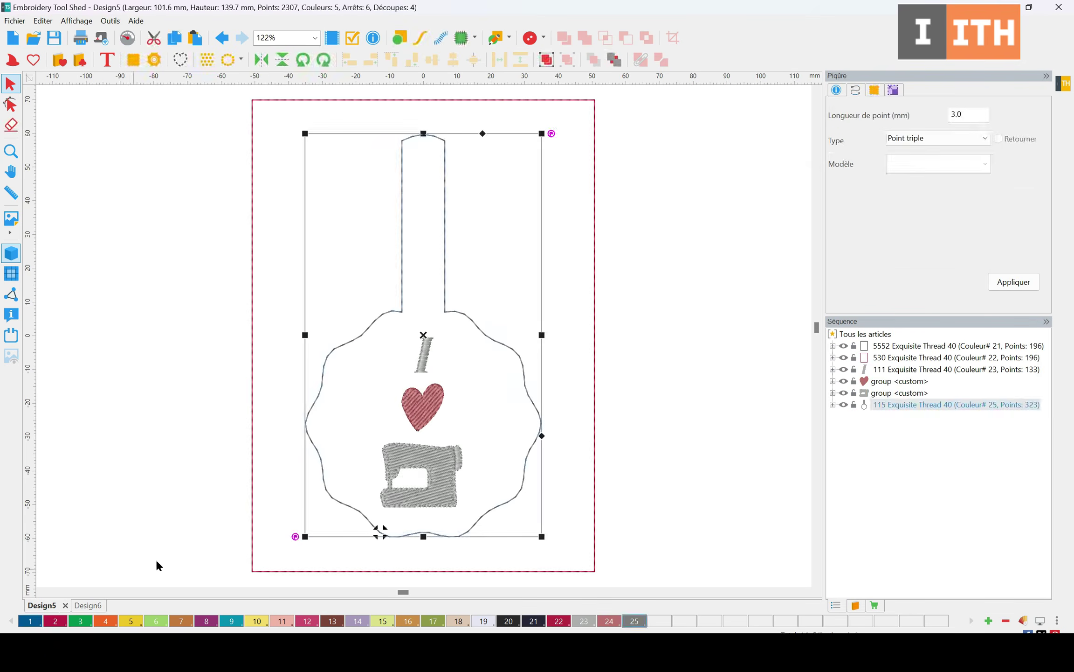
{"action": "left_click", "coordinate": [720, 412]}
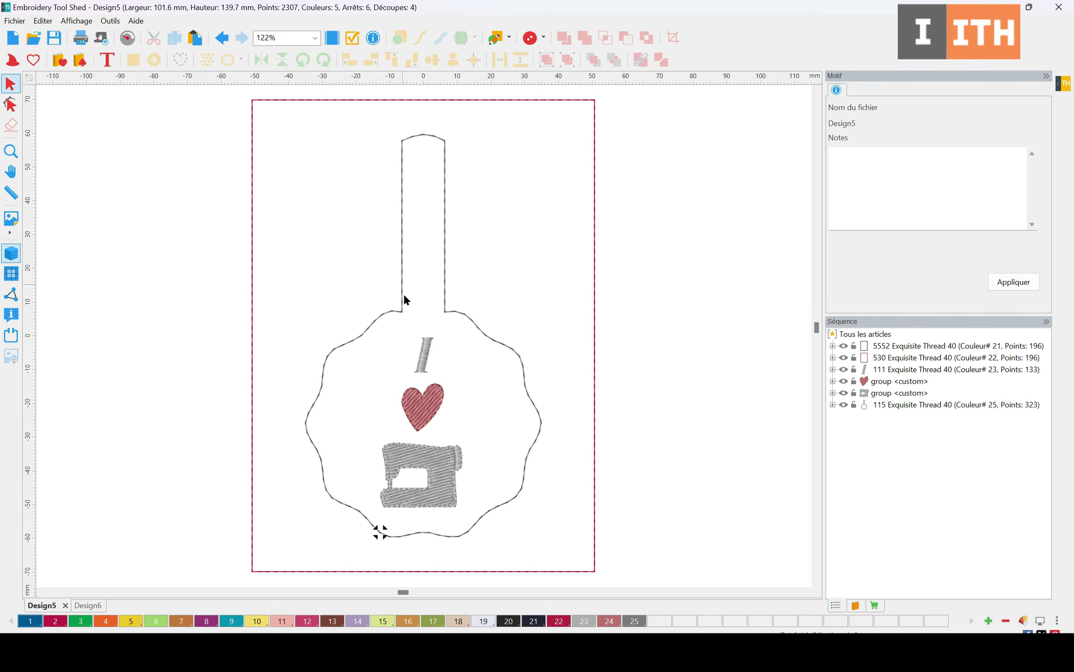
{"action": "left_click", "coordinate": [444, 291]}
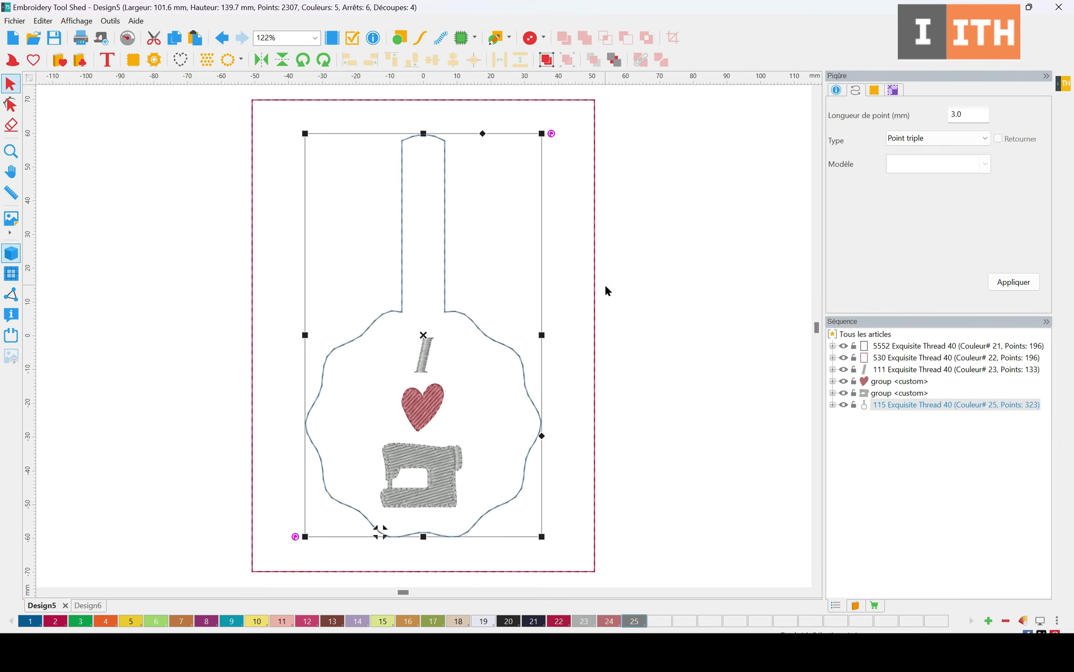
{"action": "right_click", "coordinate": [453, 311]}
{"action": "left_click", "coordinate": [491, 348]}
{"action": "left_click", "coordinate": [88, 604]}
{"action": "right_click", "coordinate": [408, 254]}
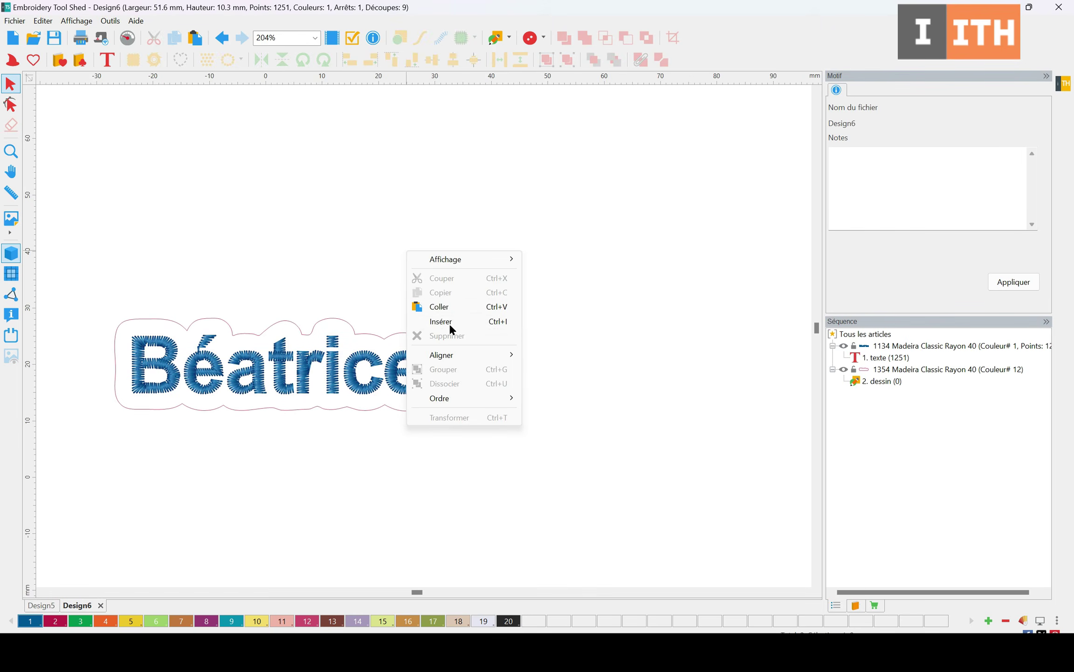
{"action": "left_click", "coordinate": [443, 307]}
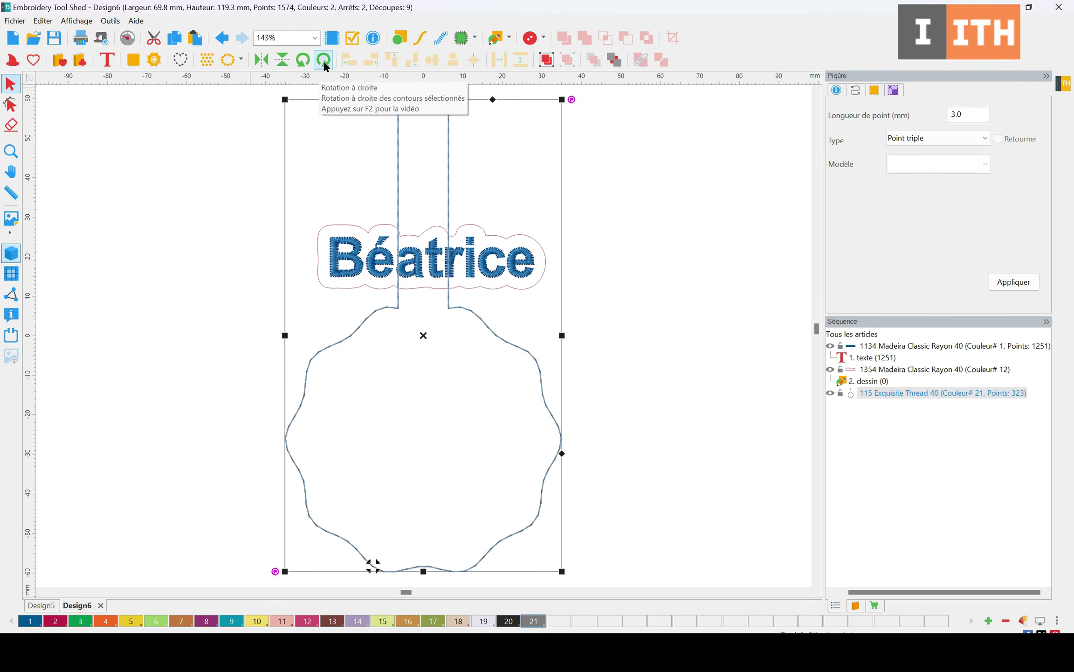
- Rotate the pasted keychain outline 90° counterclockwise and move it so its tab meets the start of the name
{"action": "left_click", "coordinate": [309, 64]}
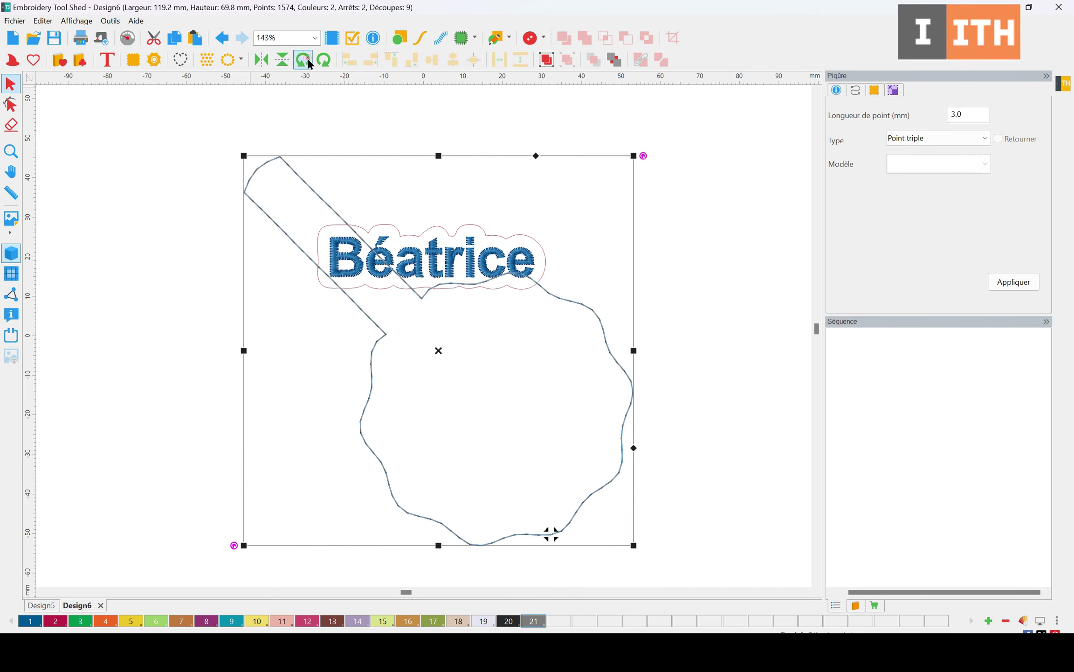
{"action": "left_click", "coordinate": [309, 63]}
{"action": "left_click_drag", "start_coordinate": [403, 407], "coordinate": [343, 314]}
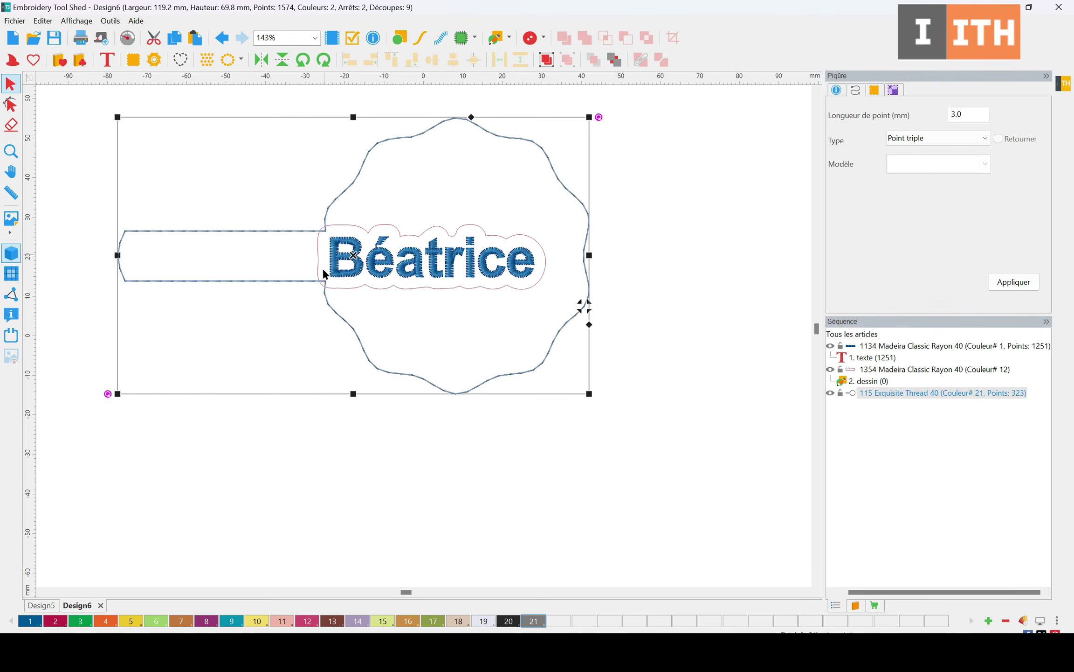
- Reshape the pasted keychain outline by deleting most of its upper scallop points and all of its lower scallop points
{"action": "left_click", "coordinate": [10, 108]}
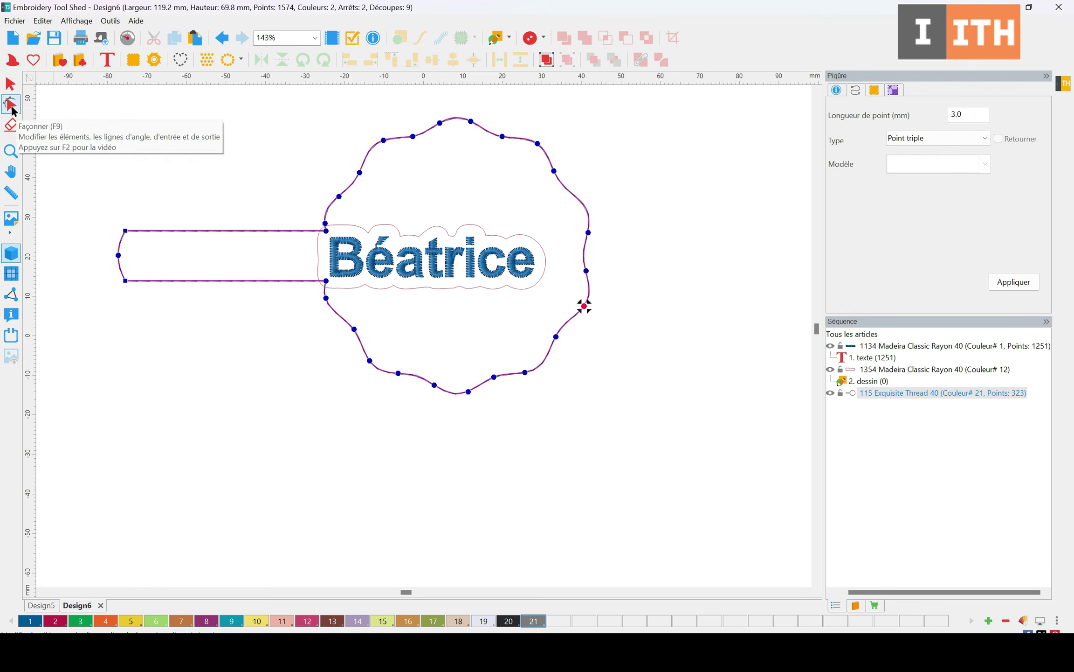
{"action": "left_click_drag", "start_coordinate": [301, 121], "coordinate": [730, 230]}
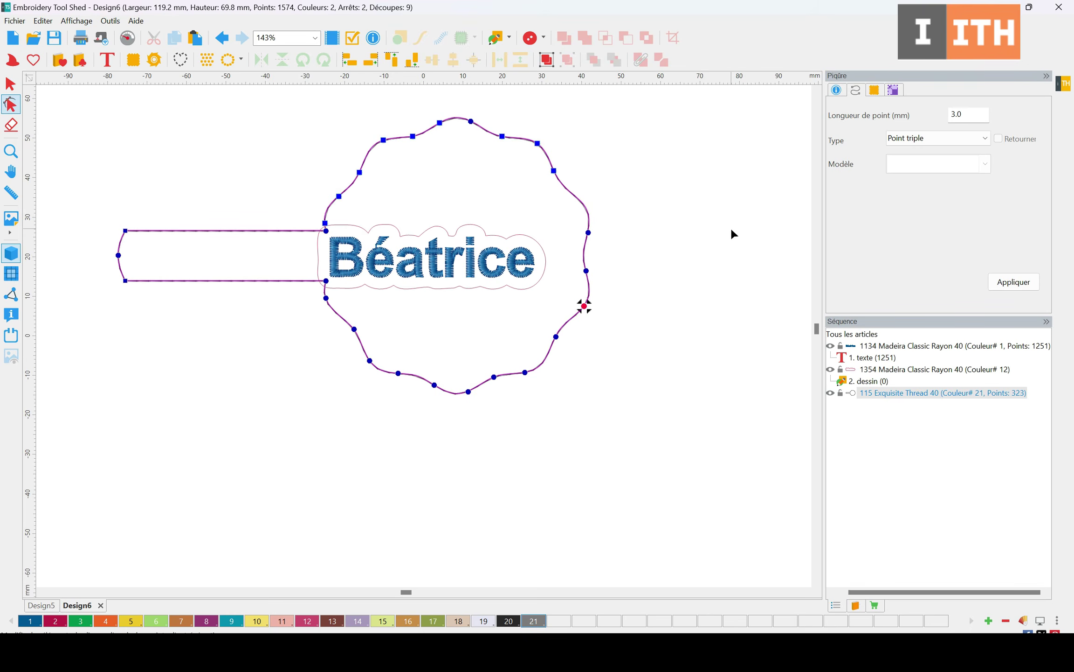
{"action": "key", "text": "Delete"}
{"action": "left_click_drag", "start_coordinate": [611, 420], "coordinate": [307, 296]}
{"action": "right_click", "coordinate": [326, 301]}
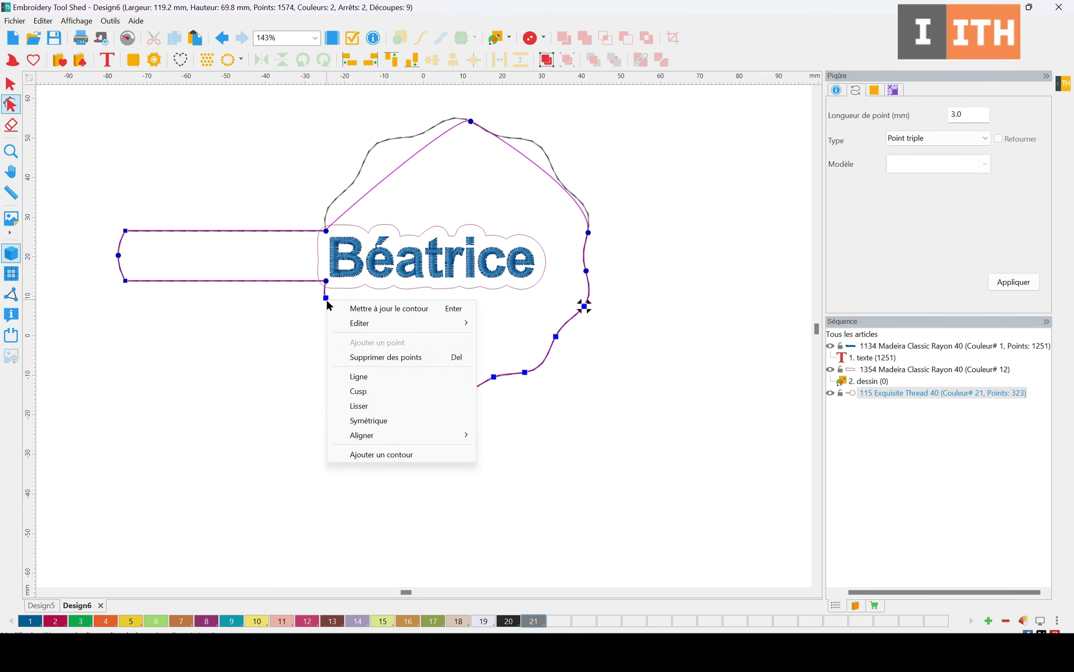
{"action": "left_click", "coordinate": [386, 357]}
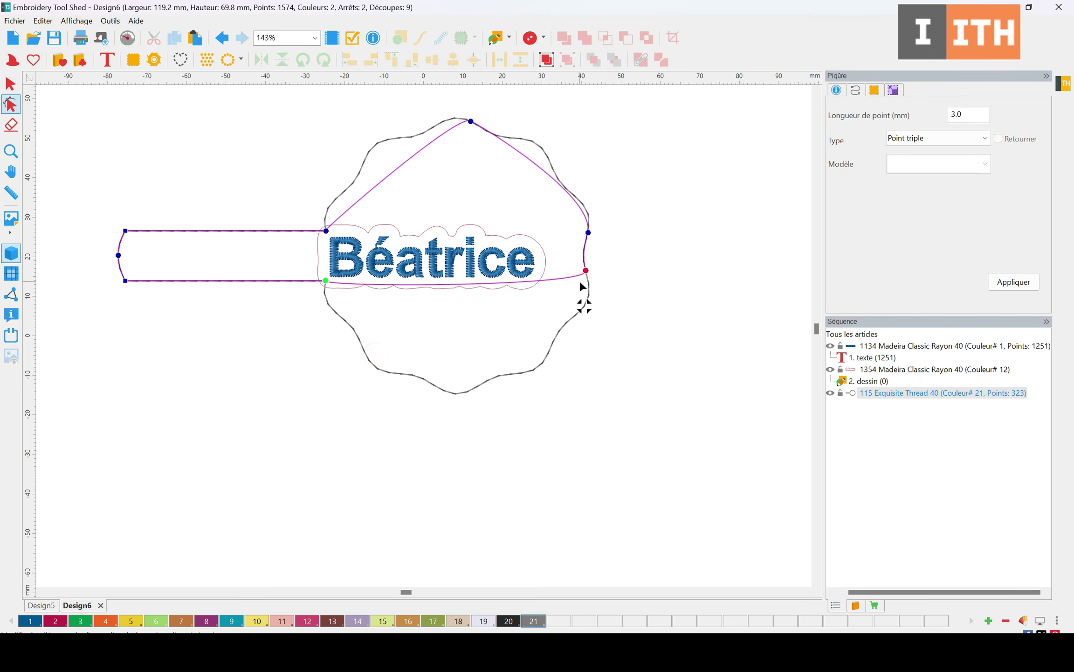
- Delete the outline's remaining scallop points and update the contour to leave only the closed tab
{"action": "left_click_drag", "start_coordinate": [623, 299], "coordinate": [449, 117]}
{"action": "right_click", "coordinate": [588, 271]}
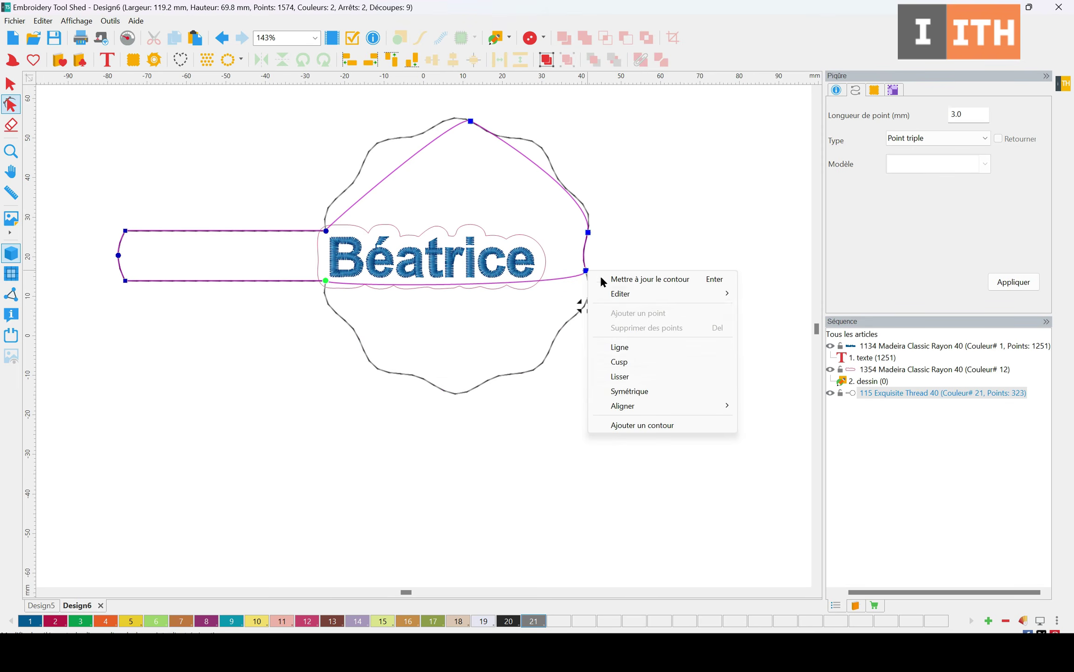
{"action": "left_click", "coordinate": [588, 233]}
{"action": "right_click", "coordinate": [589, 236]}
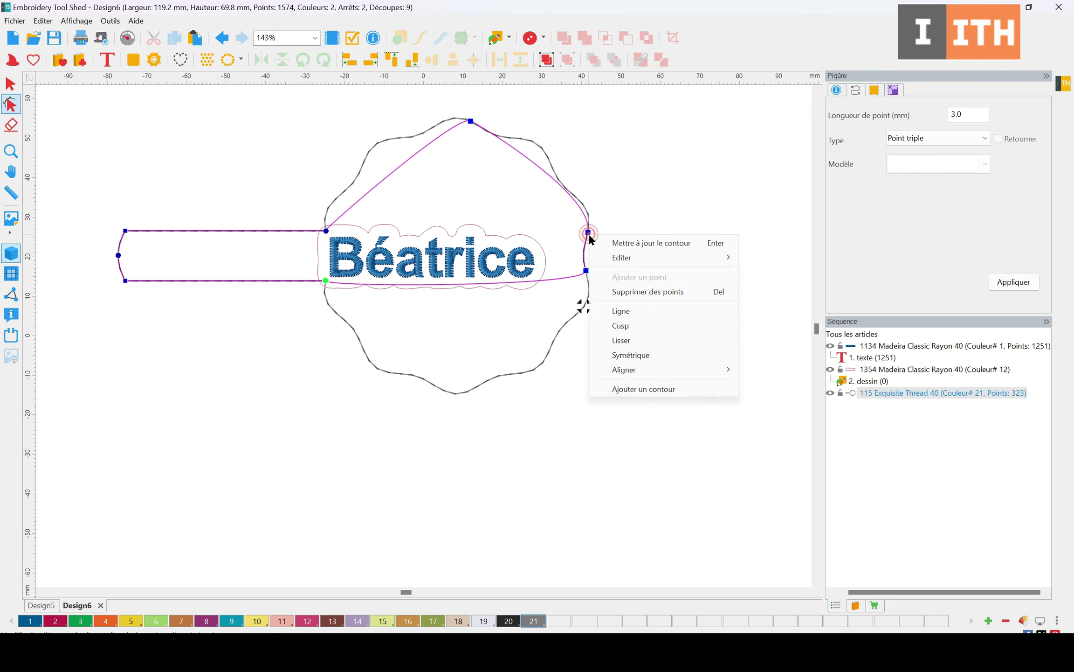
{"action": "left_click", "coordinate": [636, 291]}
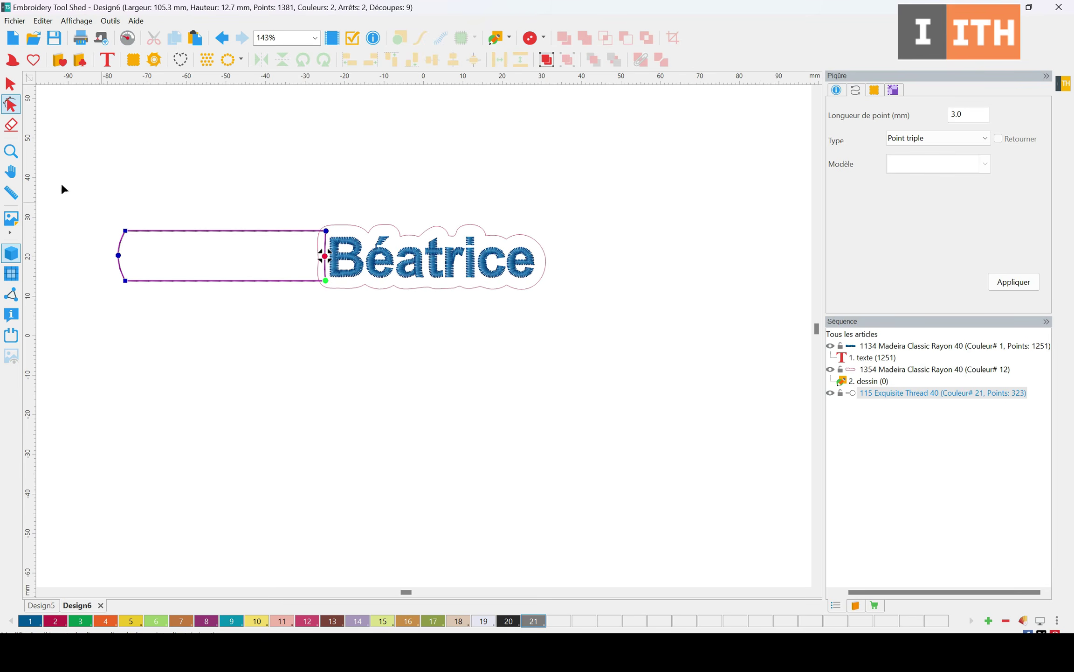
{"action": "left_click", "coordinate": [10, 83]}
{"action": "left_click", "coordinate": [363, 172]}
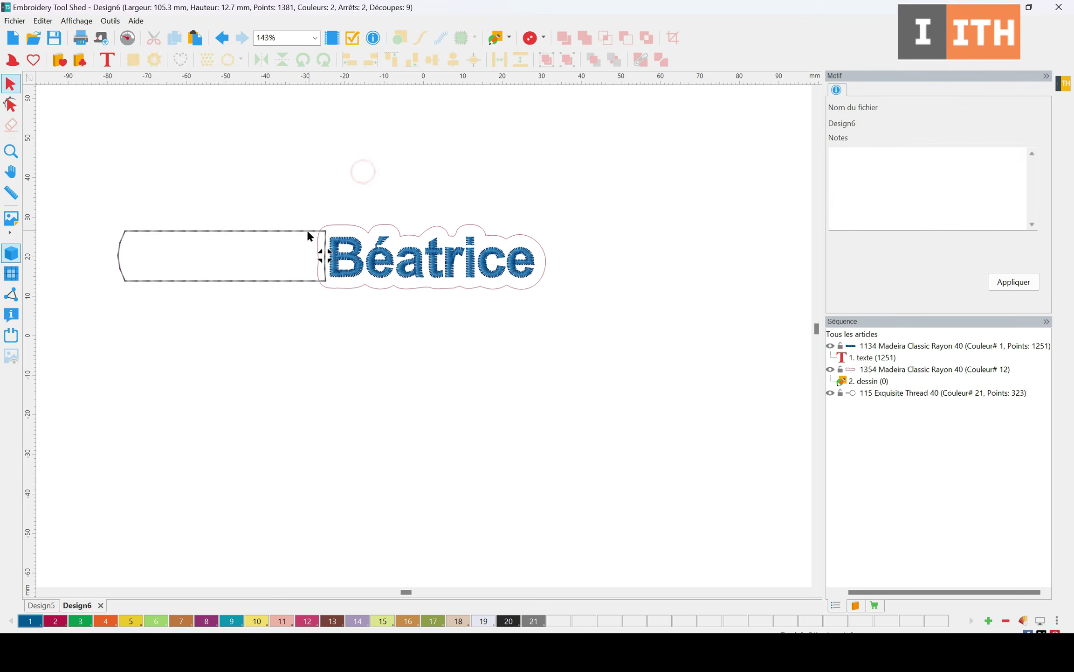
{"action": "left_click", "coordinate": [288, 232]}
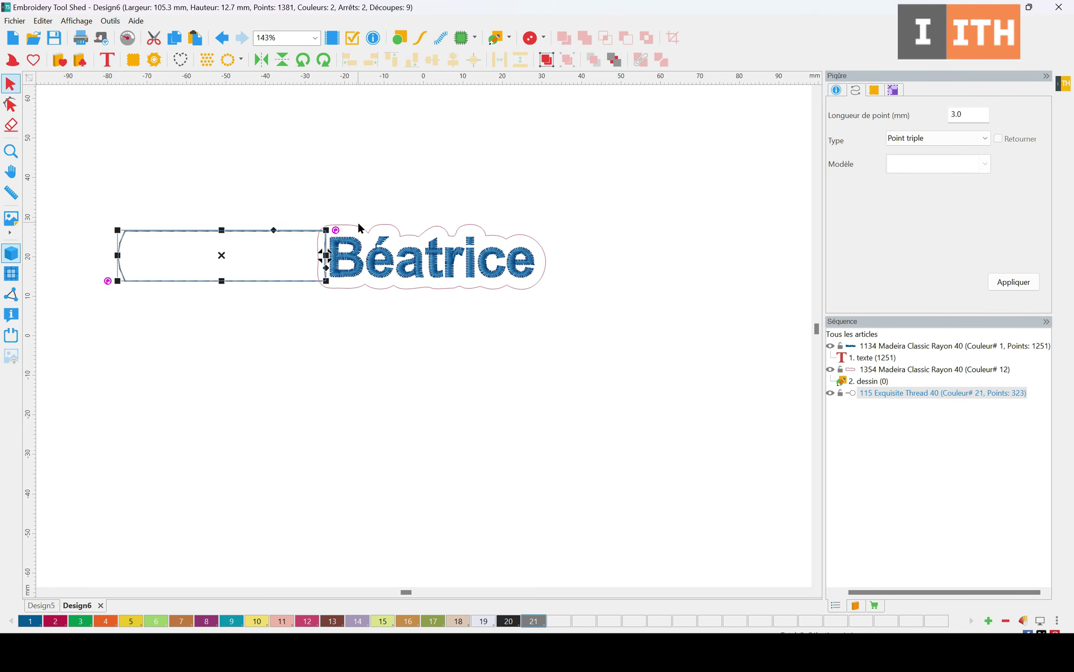
{"action": "left_click", "coordinate": [376, 232], "text": "shift"}
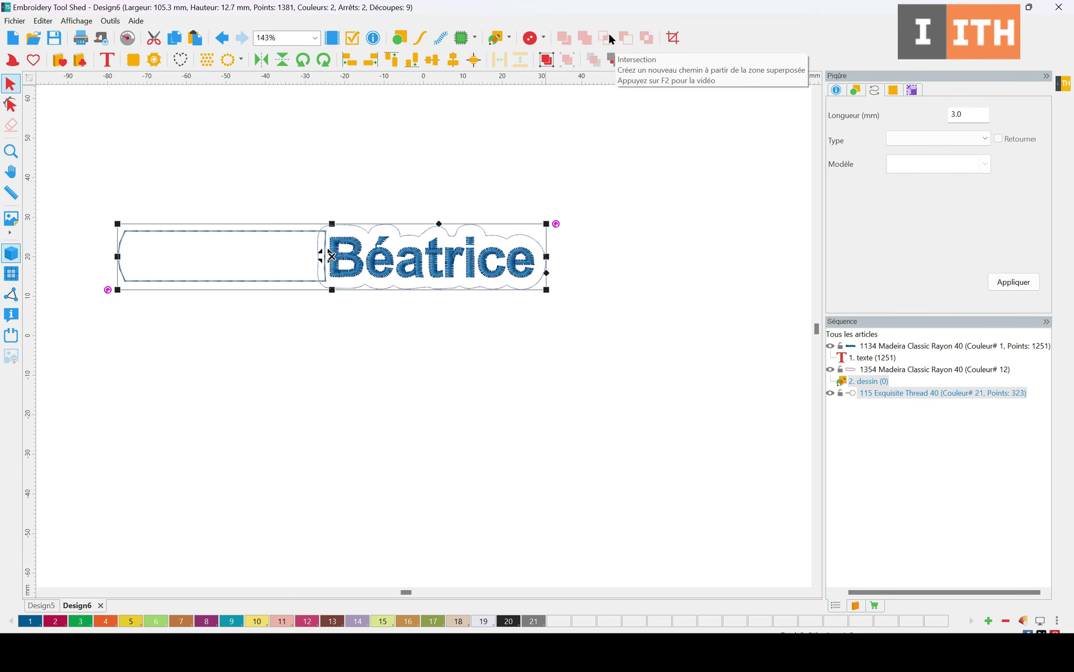
{"action": "left_click", "coordinate": [438, 155]}
- Convert the tab's stitched outline to Dessin
{"action": "left_click", "coordinate": [267, 231]}
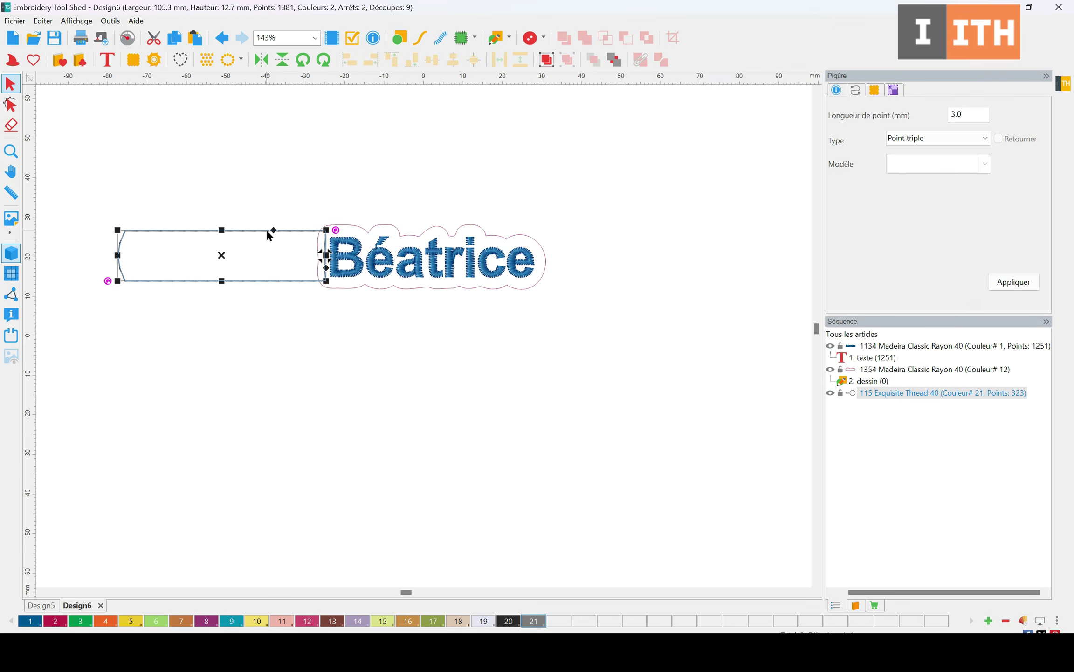
{"action": "right_click", "coordinate": [267, 231]}
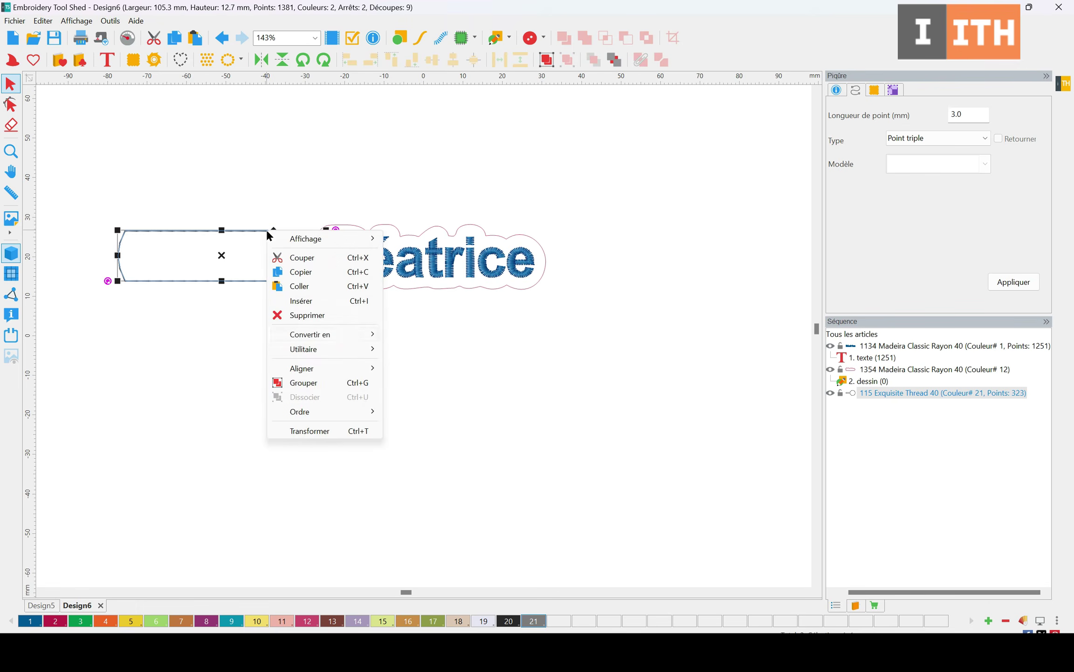
{"action": "left_click", "coordinate": [343, 332]}
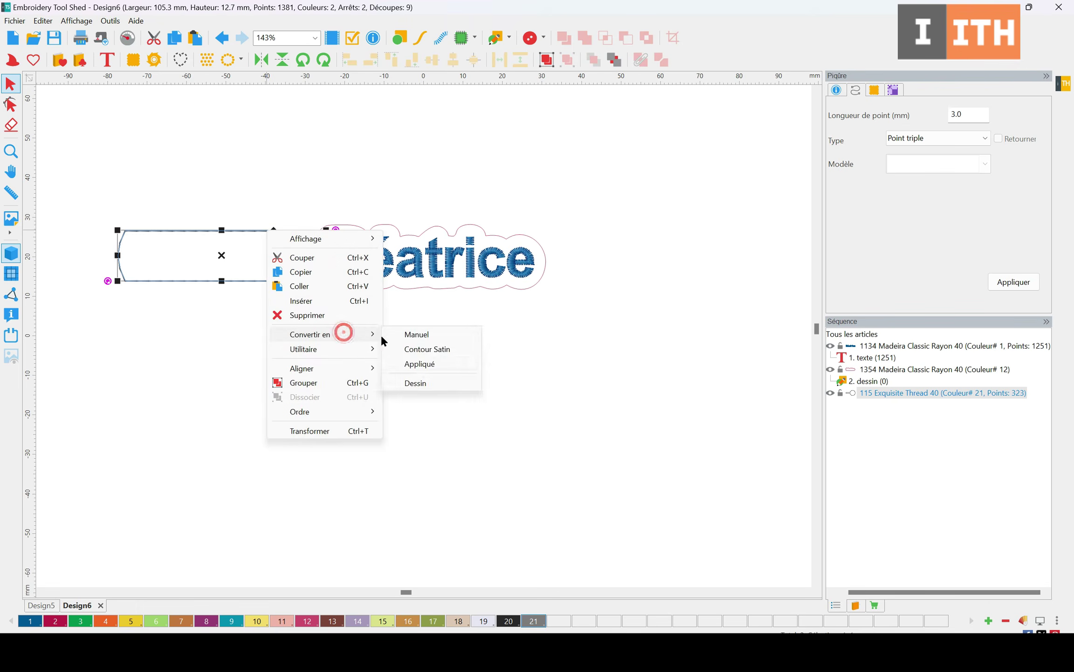
{"action": "left_click", "coordinate": [421, 380]}
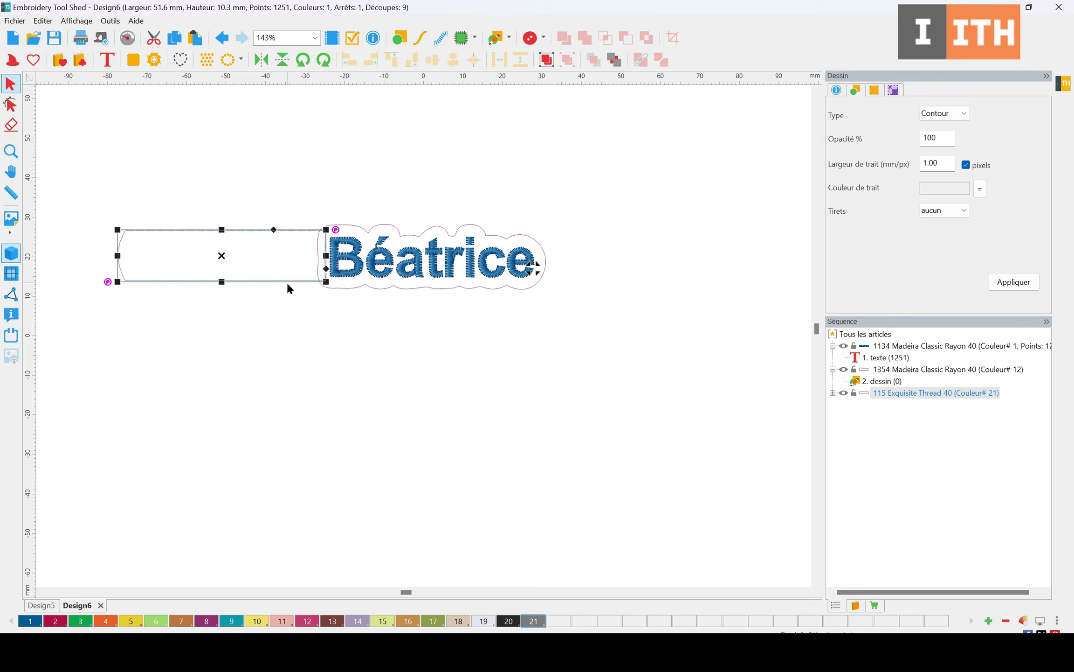
- Merge the tab with the outline around the name into one continuous contour
{"action": "left_click", "coordinate": [350, 281]}
{"action": "left_click", "coordinate": [275, 277]}
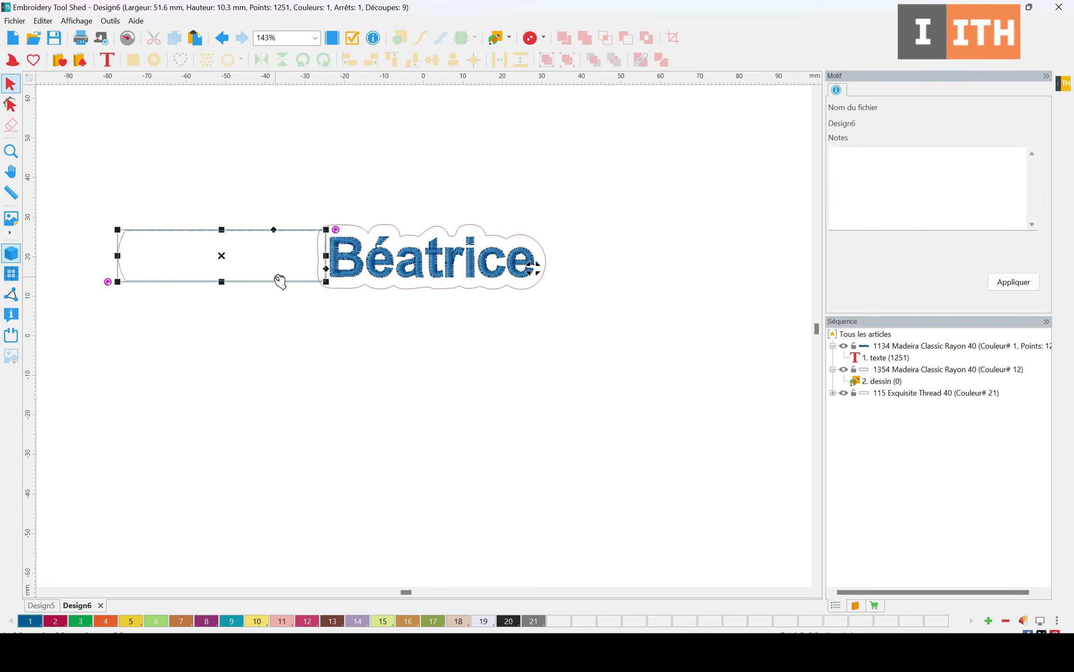
{"action": "left_click", "coordinate": [335, 289], "text": "shift"}
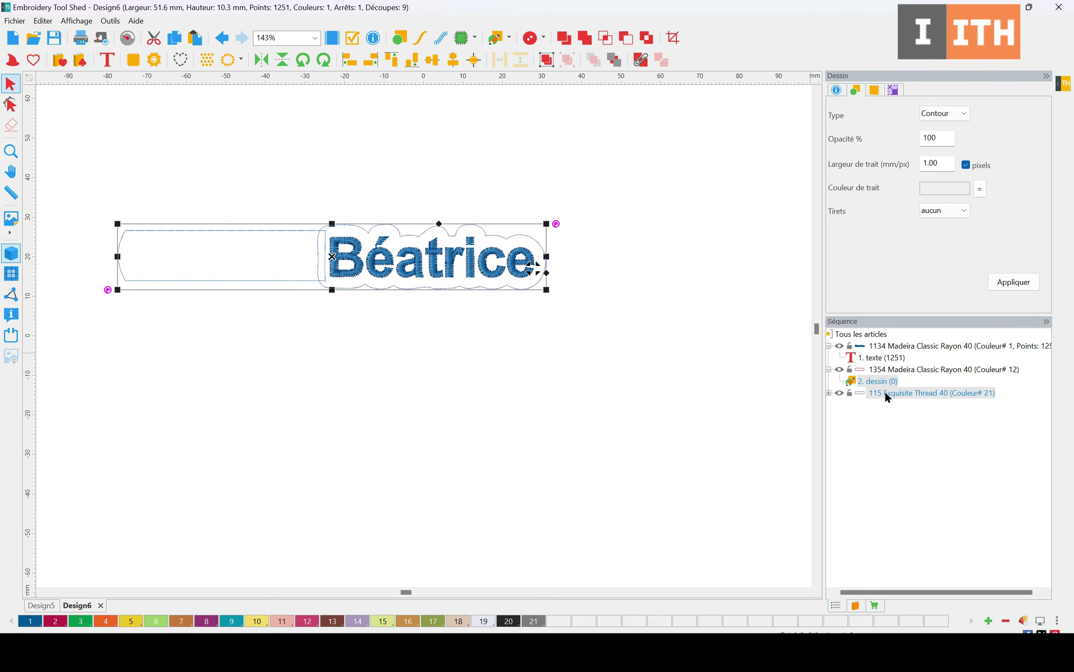
{"action": "left_click", "coordinate": [904, 394]}
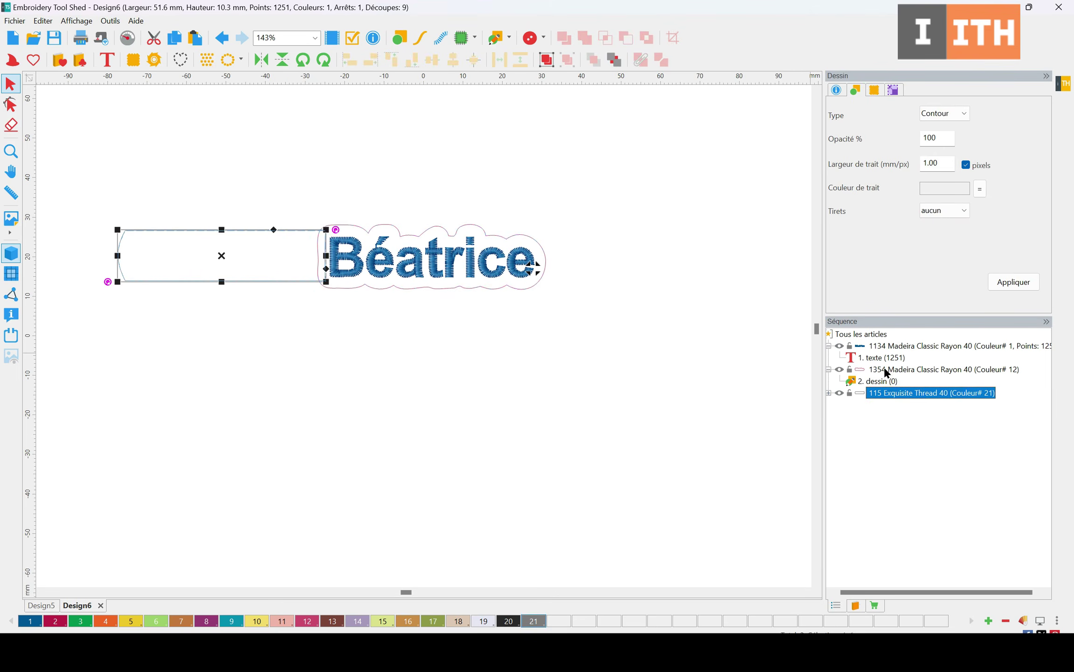
{"action": "left_click", "coordinate": [887, 372], "text": "ctrl"}
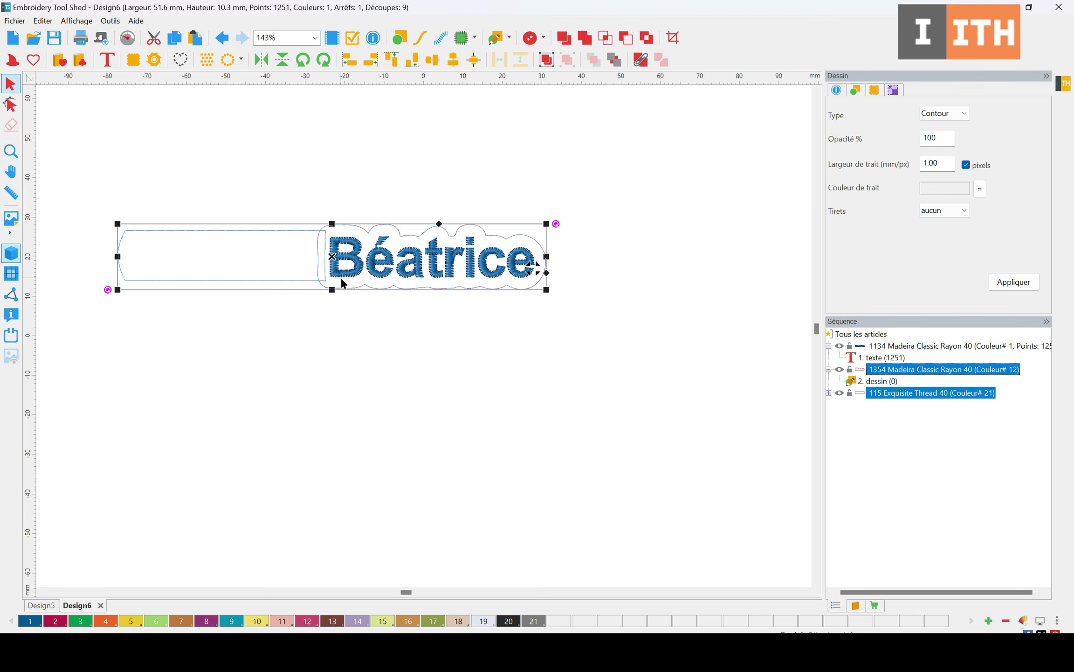
{"action": "left_click", "coordinate": [585, 38]}
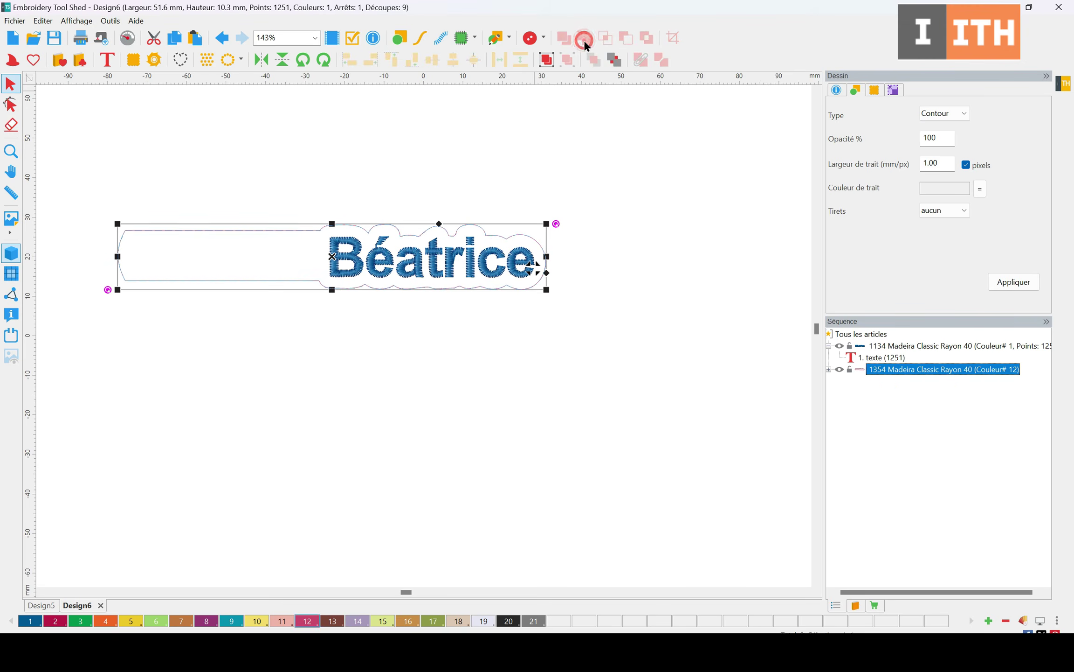
- Rotate the name and its merged contour together 90° clockwise so the tab points up
{"action": "key", "text": "Escape"}
{"action": "left_click_drag", "start_coordinate": [86, 173], "coordinate": [691, 350]}
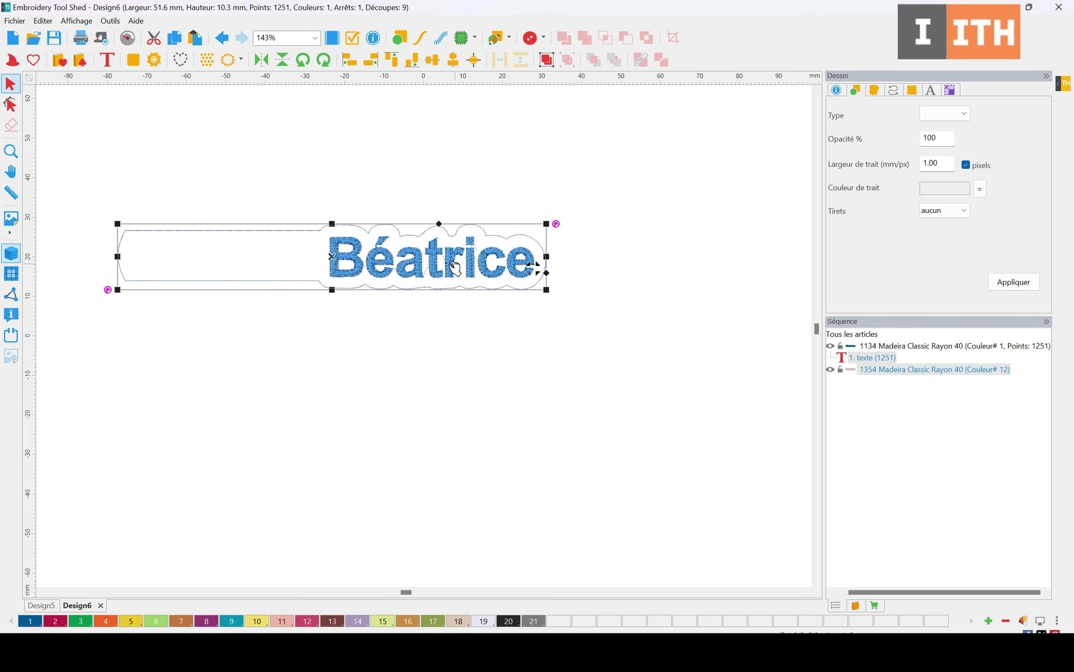
{"action": "left_click", "coordinate": [323, 60]}
{"action": "left_click", "coordinate": [610, 347]}
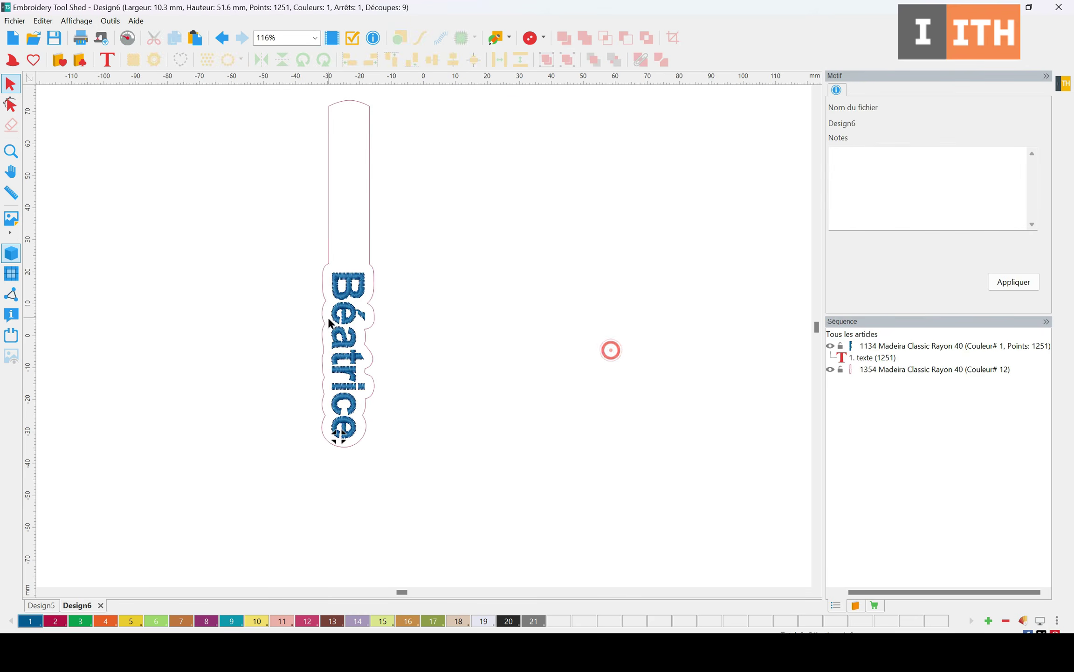
- Using Design5's frame as reference, draw a rectangle about 25 mm wide and 116 mm tall around the keychain in Design6
{"action": "left_click", "coordinate": [39, 605]}
{"action": "left_click", "coordinate": [686, 224]}
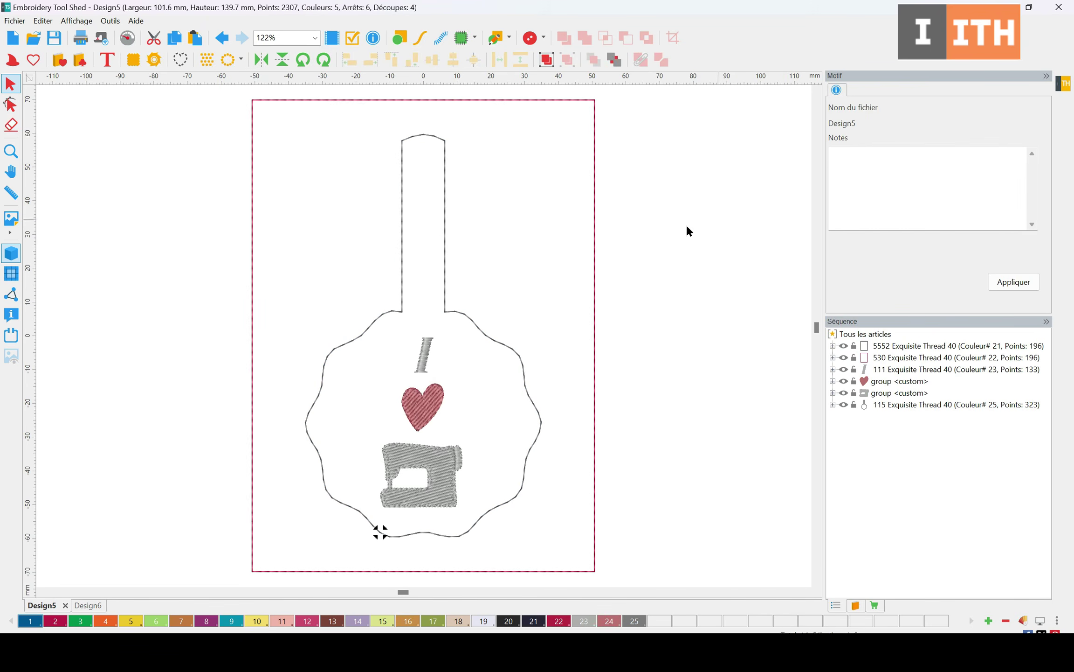
{"action": "left_click", "coordinate": [593, 226]}
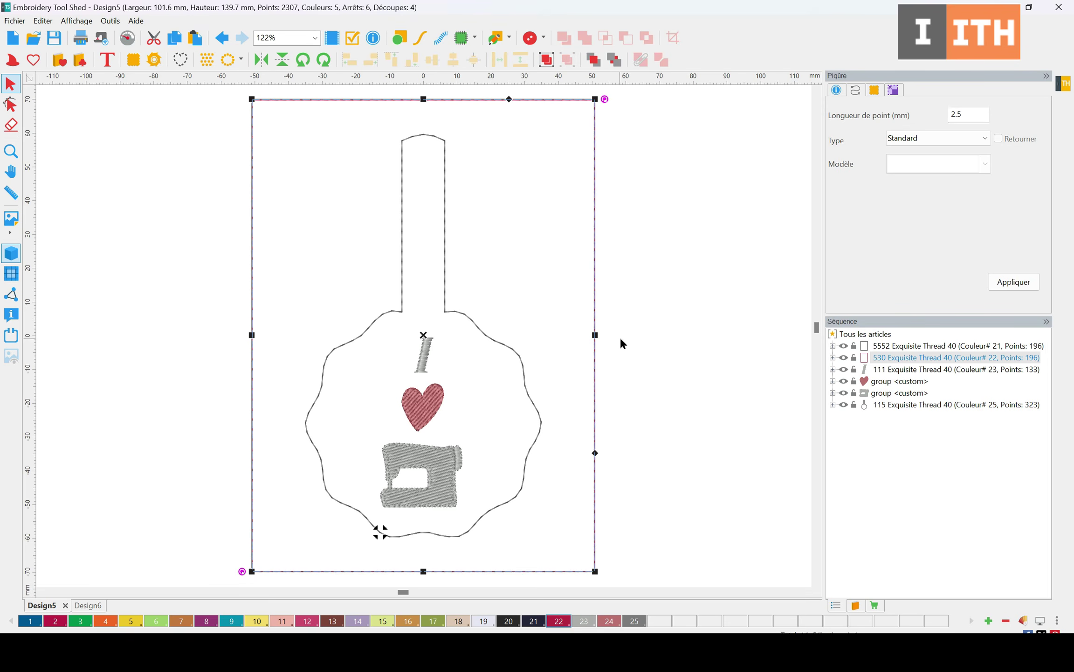
{"action": "left_click", "coordinate": [88, 606]}
{"action": "left_click", "coordinate": [372, 255]}
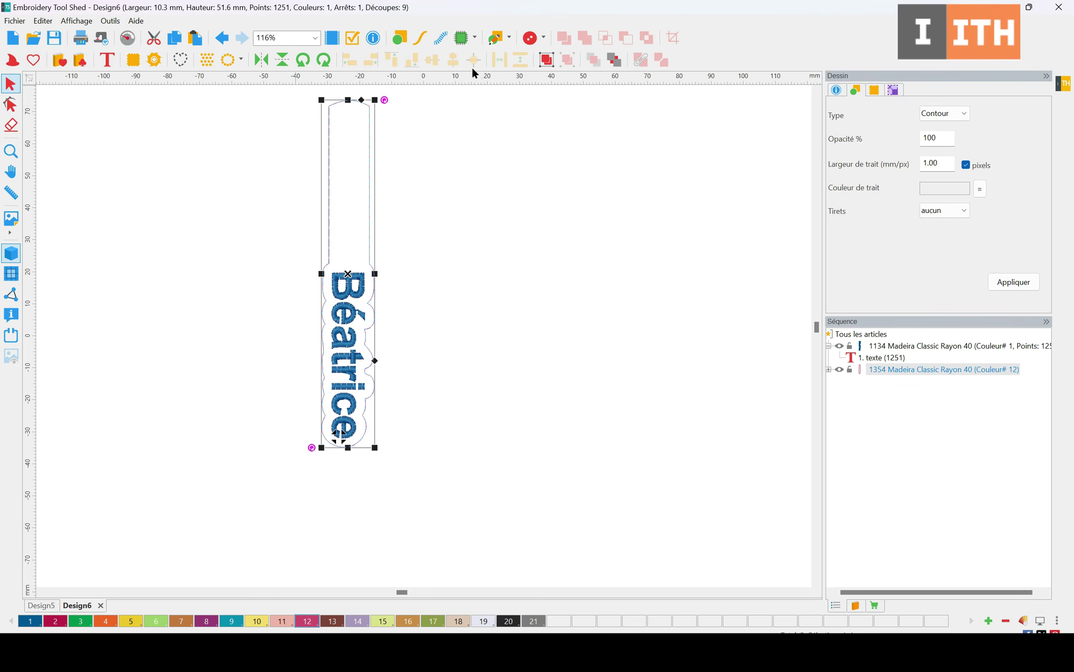
{"action": "left_click", "coordinate": [510, 40]}
{"action": "left_click", "coordinate": [544, 69]}
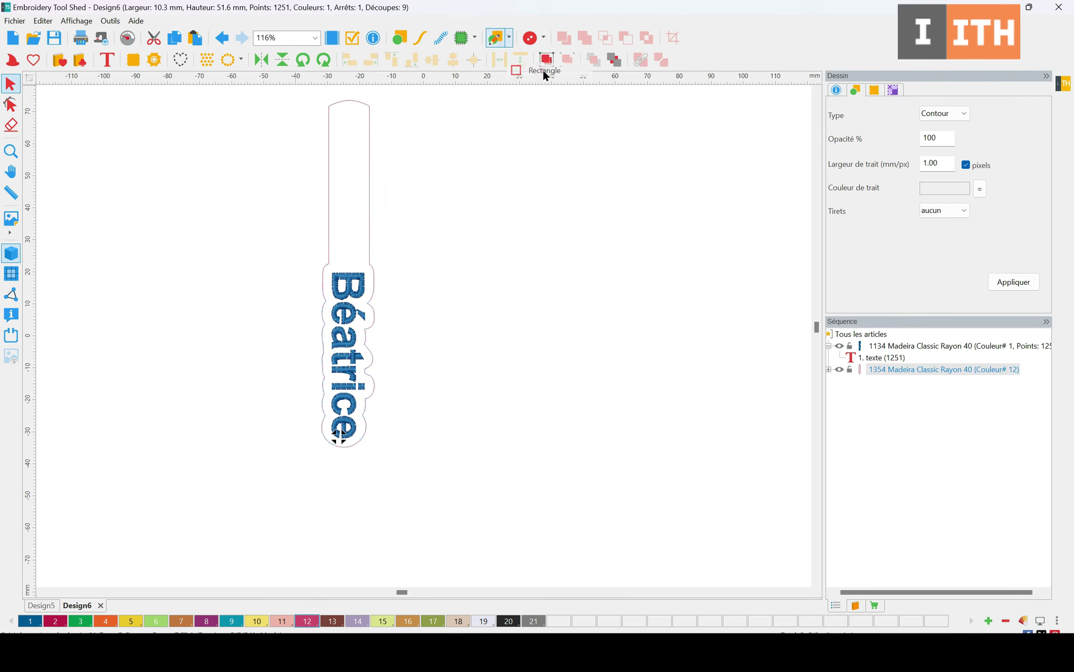
{"action": "left_click_drag", "start_coordinate": [330, 140], "coordinate": [393, 439]}
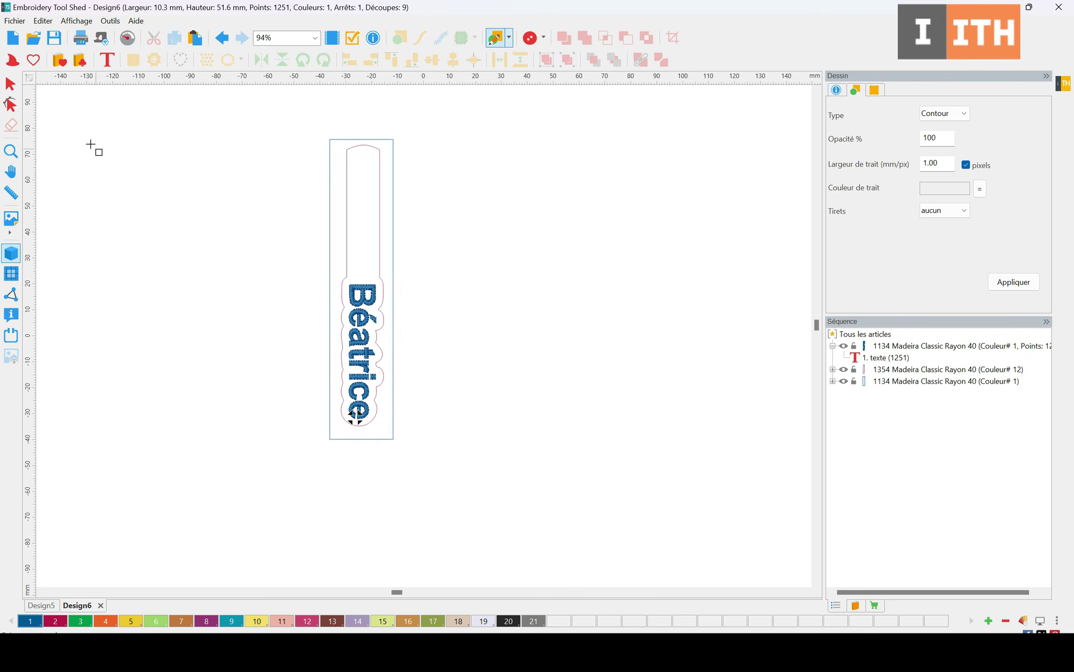
{"action": "left_click", "coordinate": [11, 88]}
- Duplicate the rectangle in place and assign thread colour 16 to the copy
{"action": "right_click", "coordinate": [393, 191]}
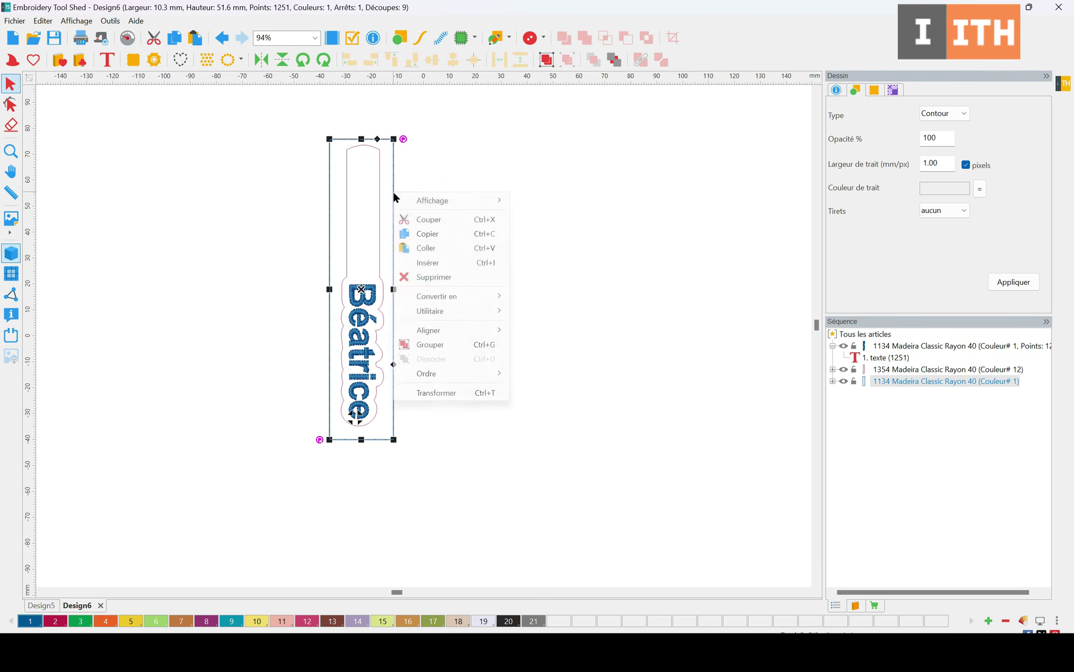
{"action": "left_click", "coordinate": [435, 233]}
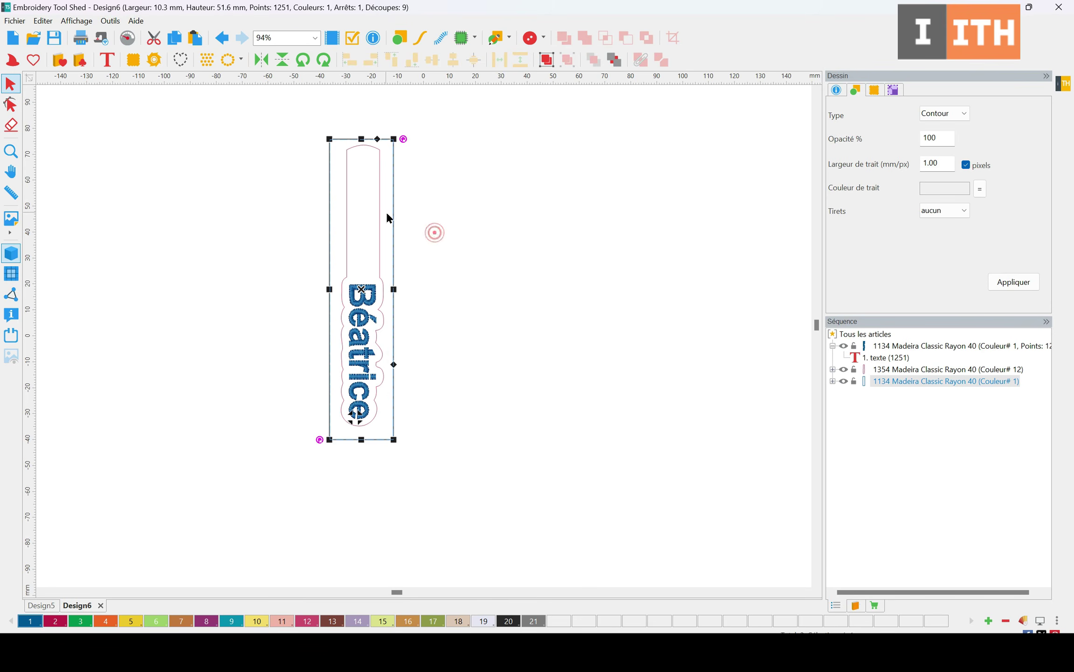
{"action": "right_click", "coordinate": [397, 215]}
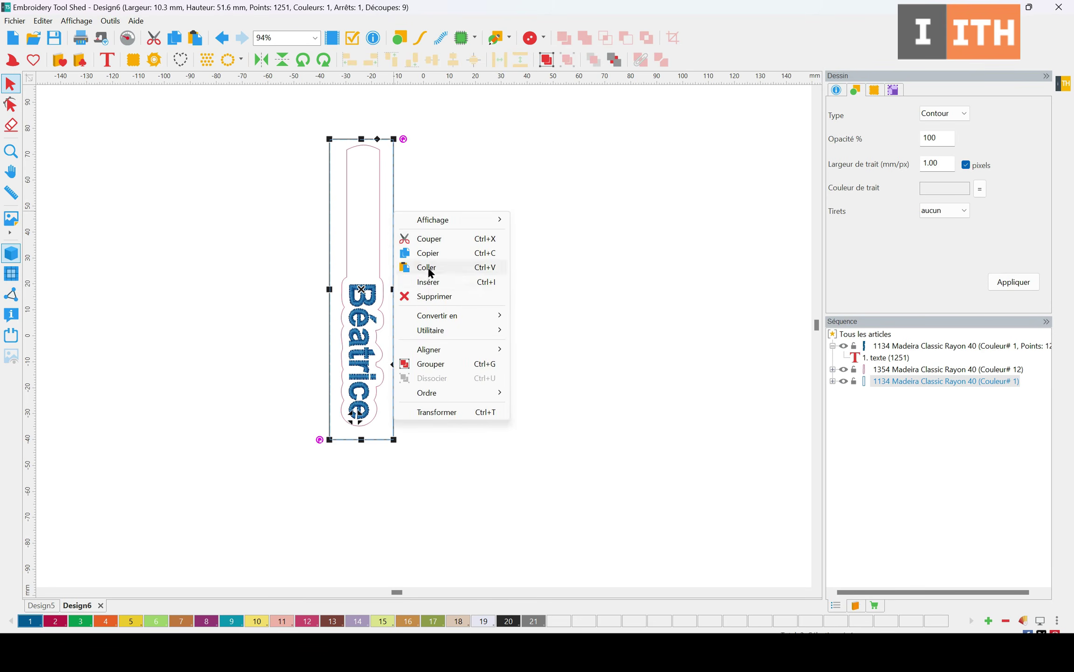
{"action": "left_click", "coordinate": [428, 268]}
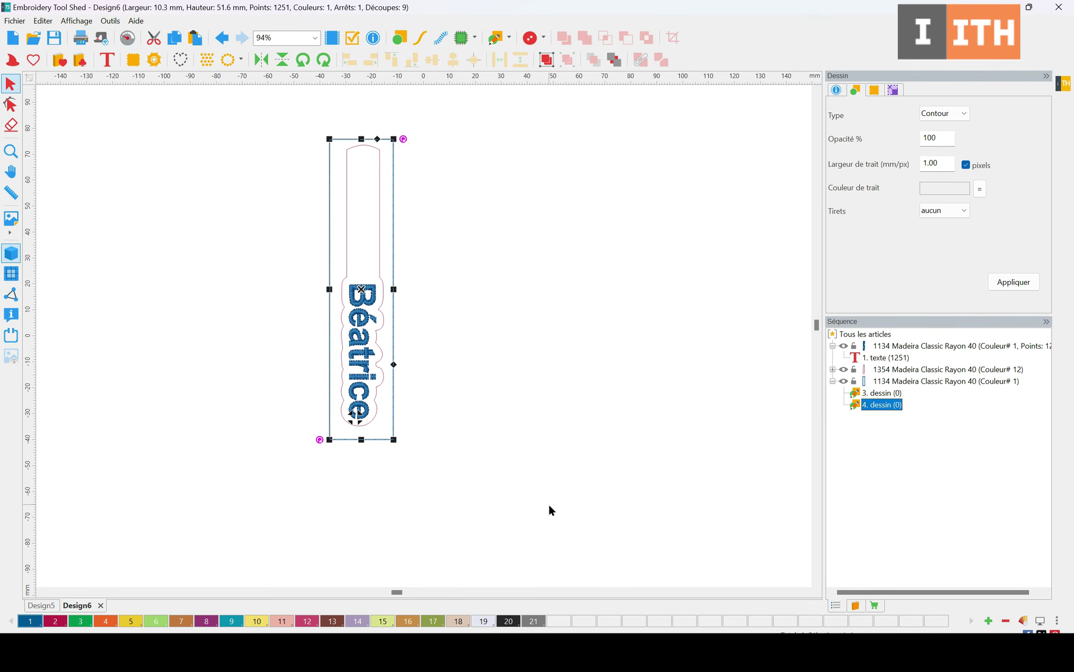
{"action": "left_click", "coordinate": [406, 617]}
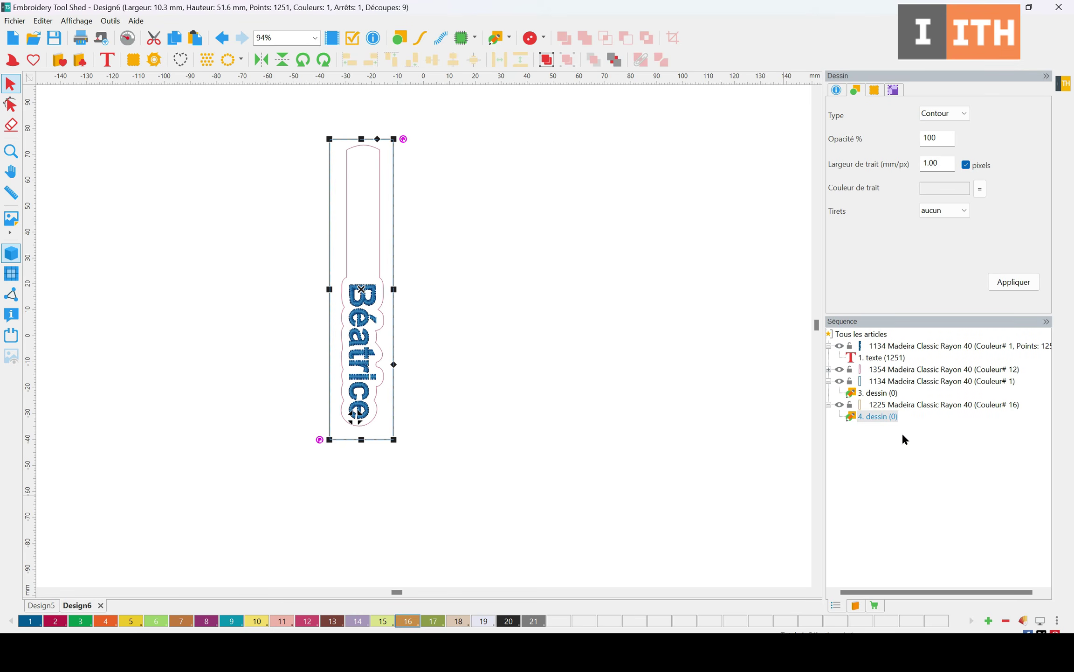
- Using Design5's sequence as reference, move both frame rectangles to the start of Design6's stitching order and review the new order
{"action": "left_click", "coordinate": [881, 409]}
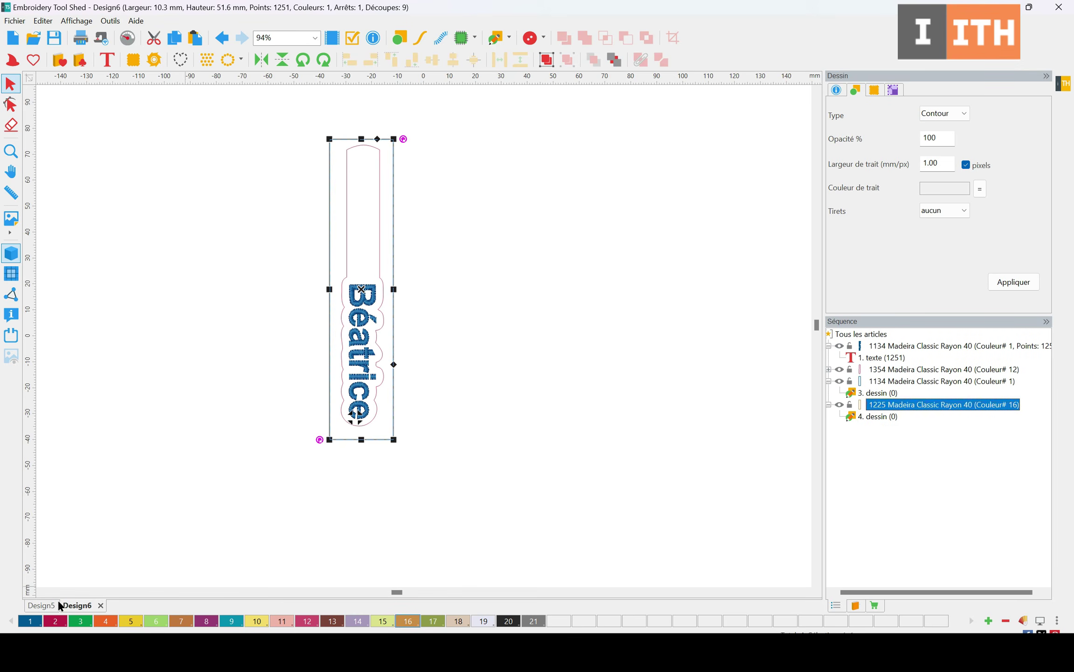
{"action": "left_click", "coordinate": [50, 604]}
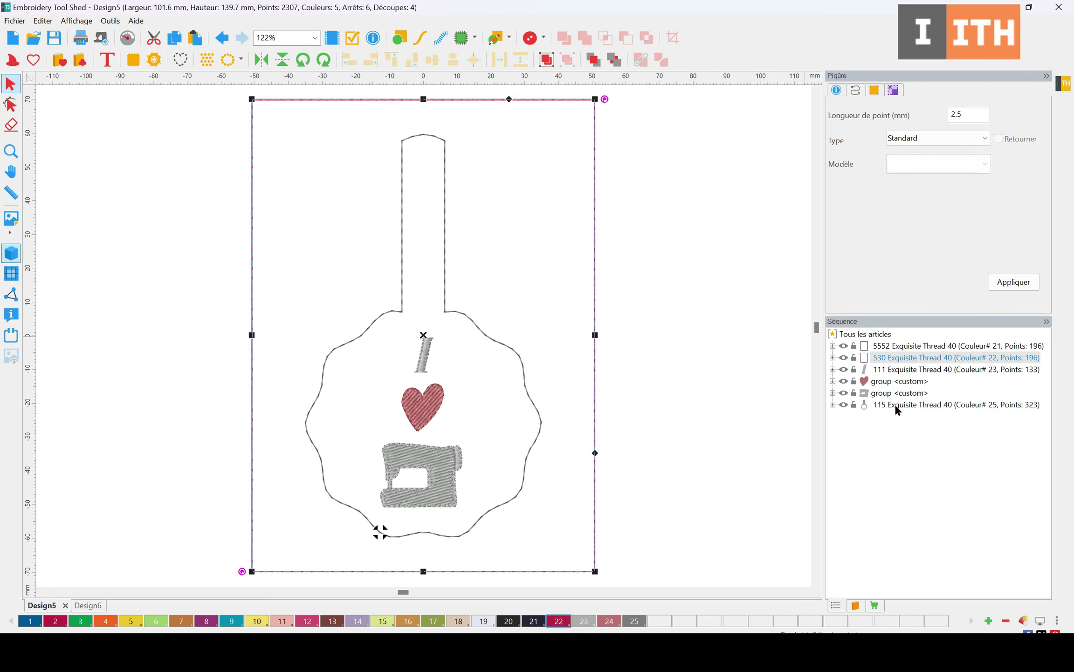
{"action": "left_click", "coordinate": [82, 605]}
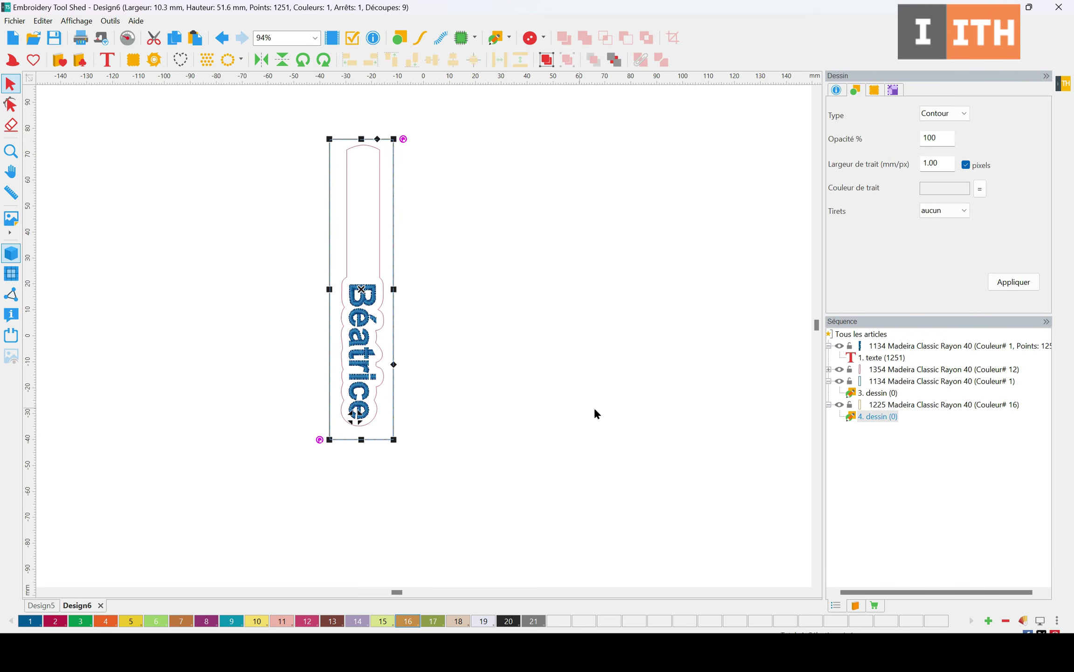
{"action": "left_click", "coordinate": [888, 370]}
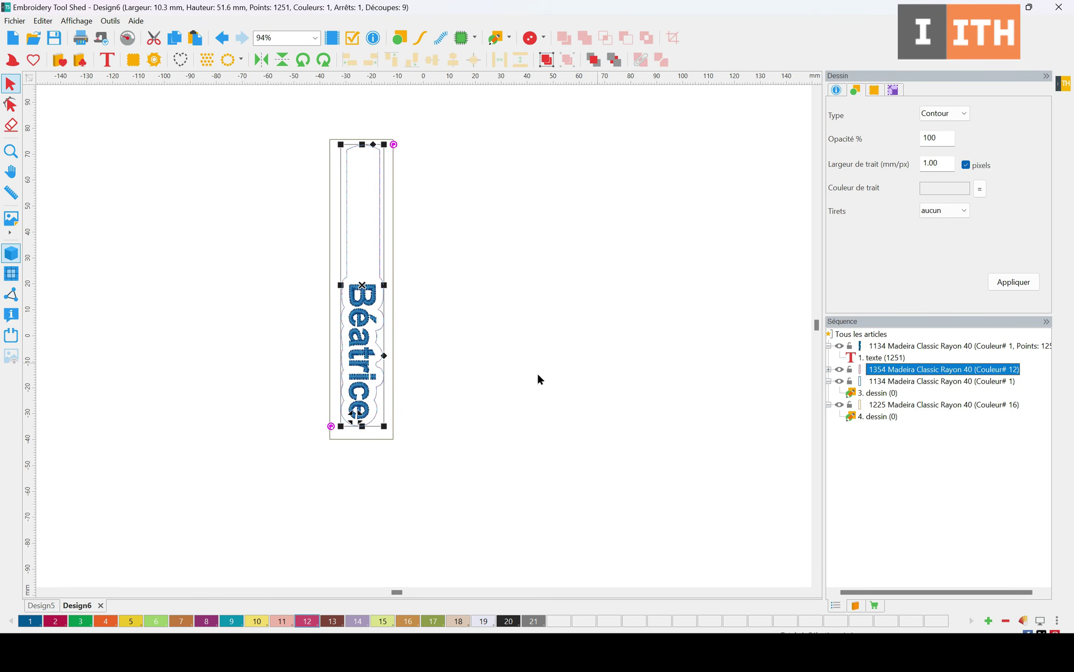
{"action": "left_click", "coordinate": [573, 390]}
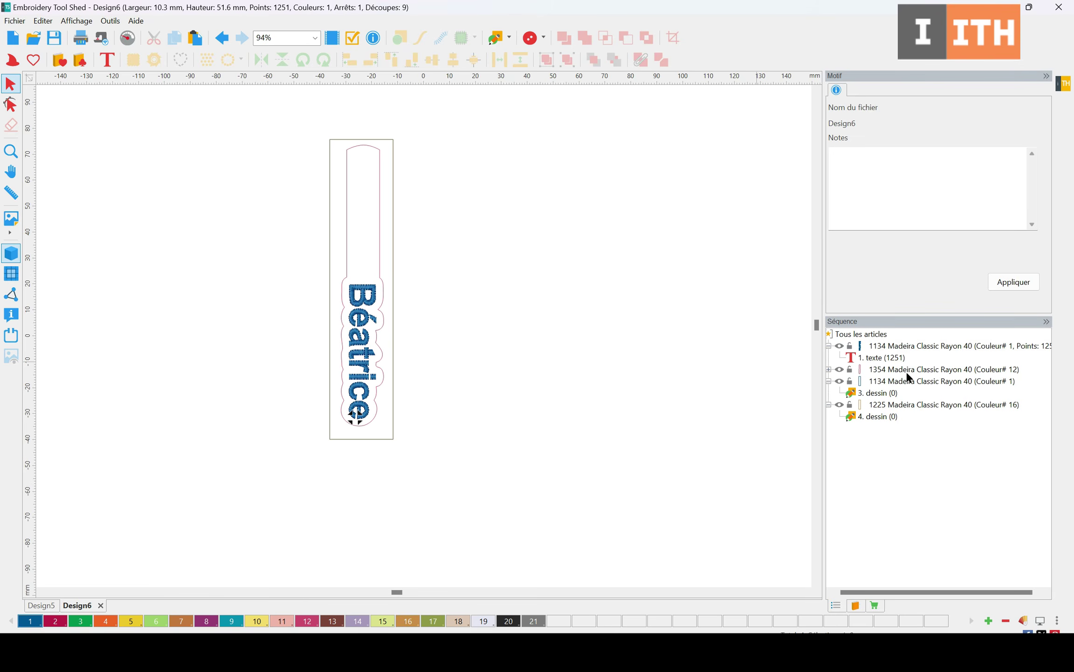
{"action": "left_click", "coordinate": [880, 406]}
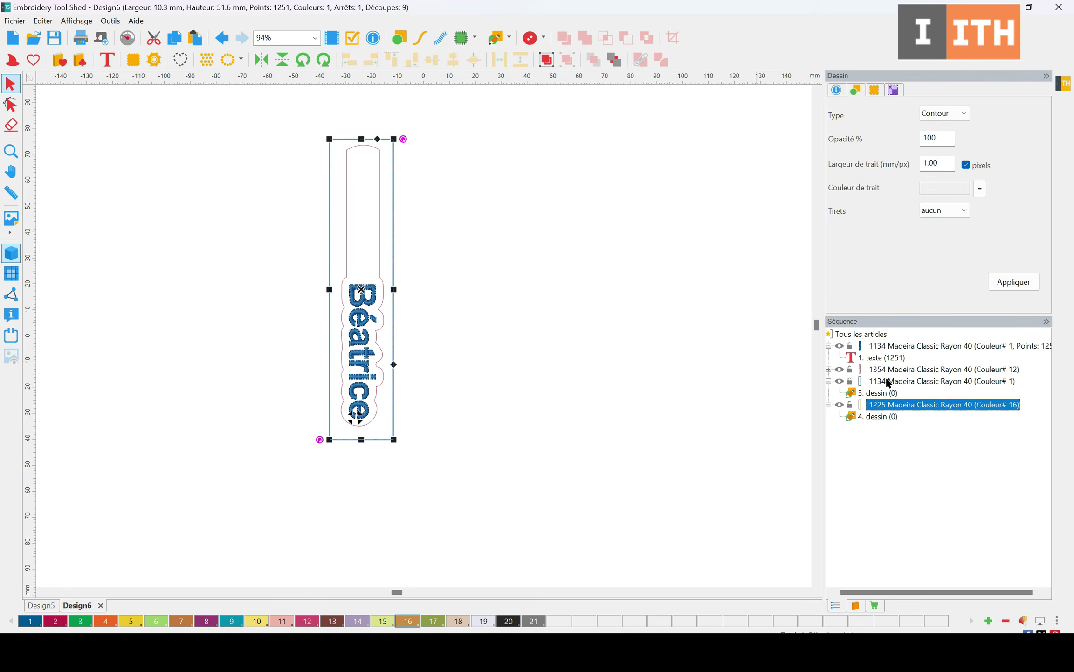
{"action": "left_click", "coordinate": [889, 381], "text": "ctrl"}
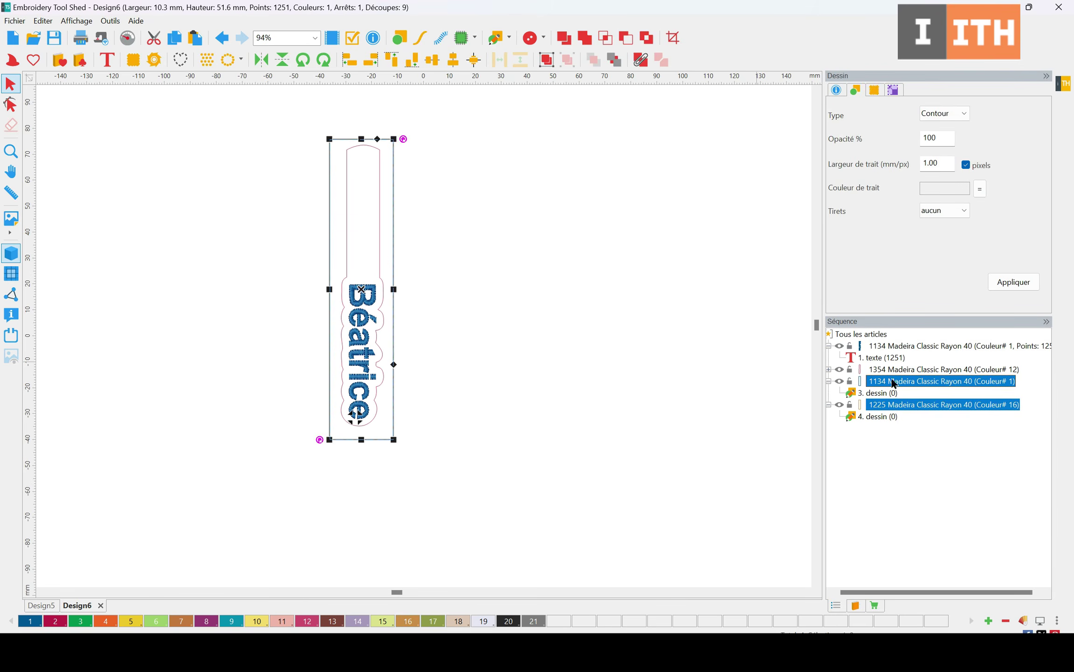
{"action": "left_click", "coordinate": [613, 68]}
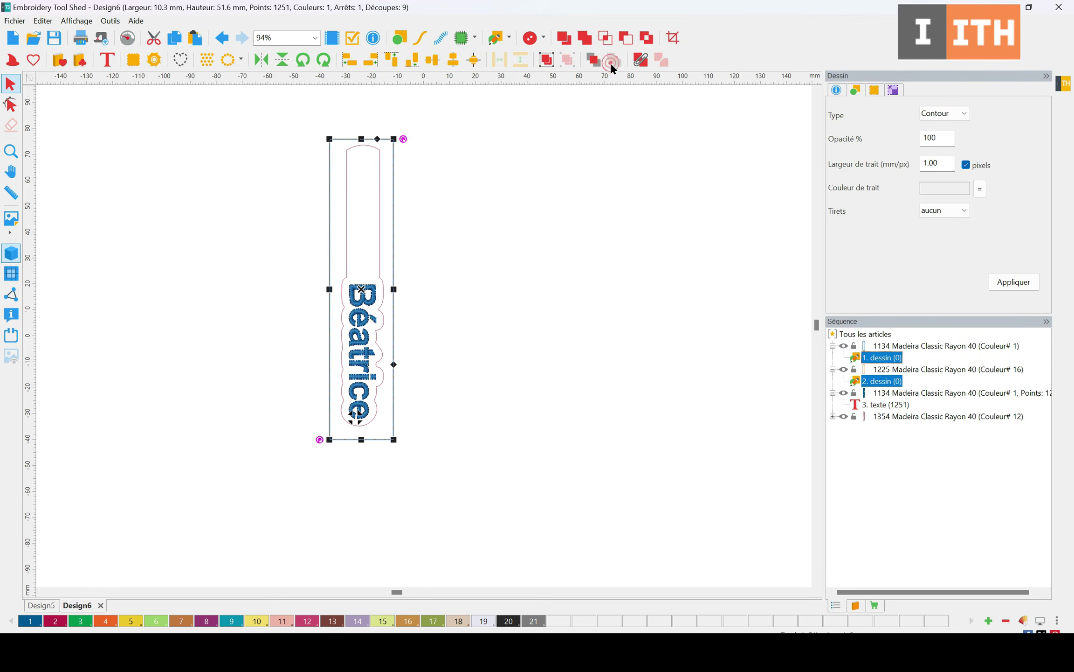
{"action": "left_click", "coordinate": [912, 347]}
{"action": "left_click", "coordinate": [911, 370]}
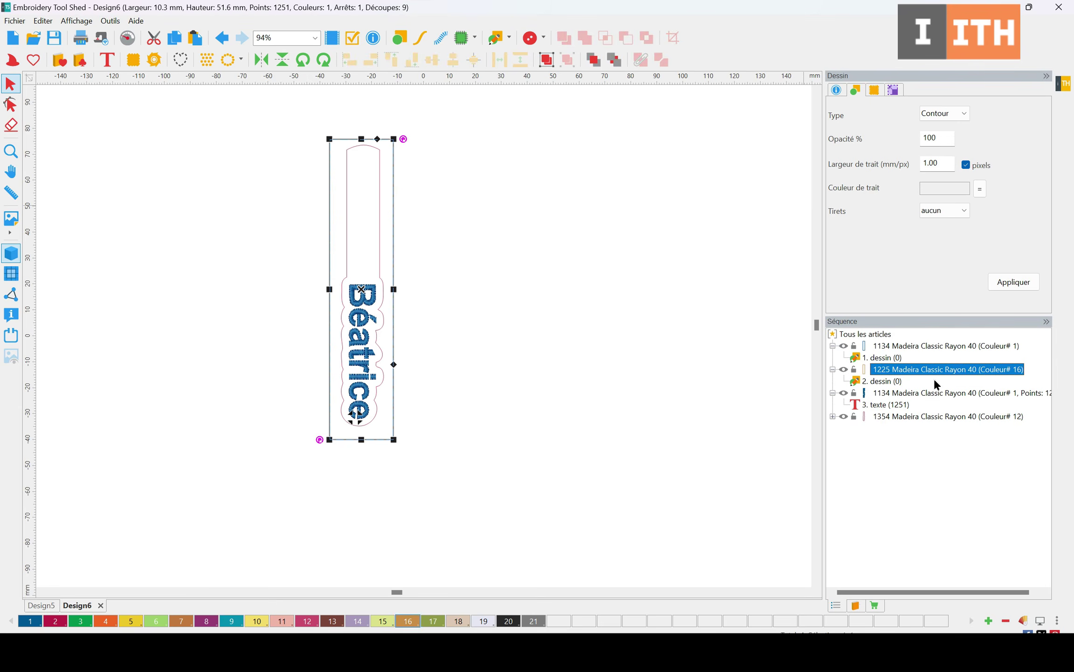
{"action": "left_click", "coordinate": [907, 393]}
{"action": "left_click", "coordinate": [899, 419]}
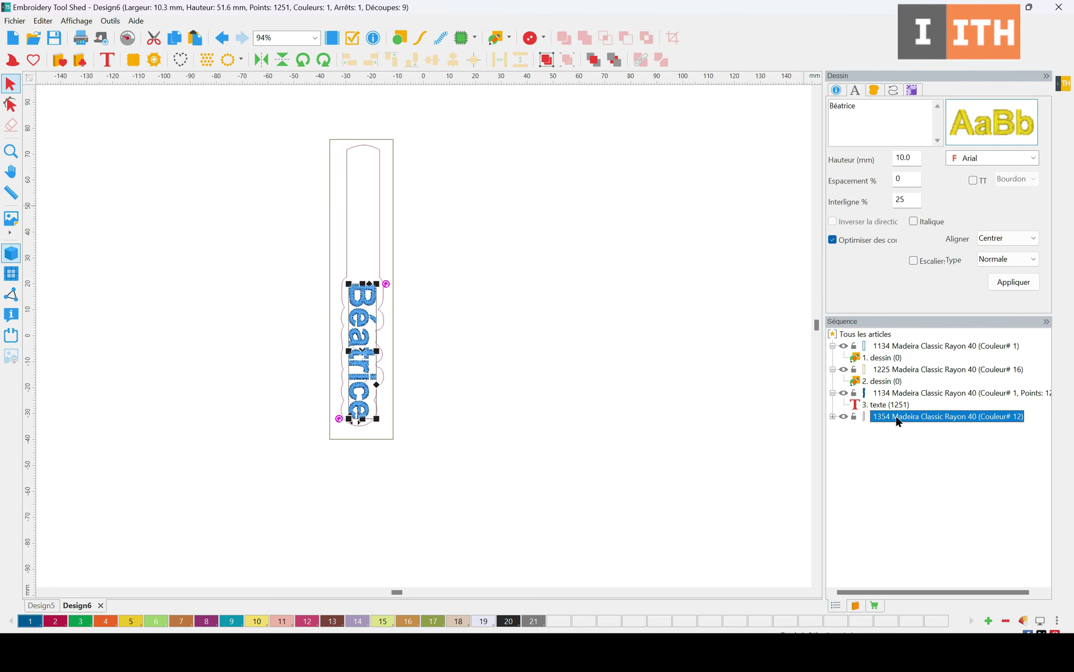
{"action": "left_click", "coordinate": [664, 410]}
- Change the embroidered name's thread colour 1 to V121 Blue Ocean #40 from the Exquisite Medley palette
{"action": "scroll", "coordinate": [387, 400], "scroll_direction": "up", "scroll_amount": 4}
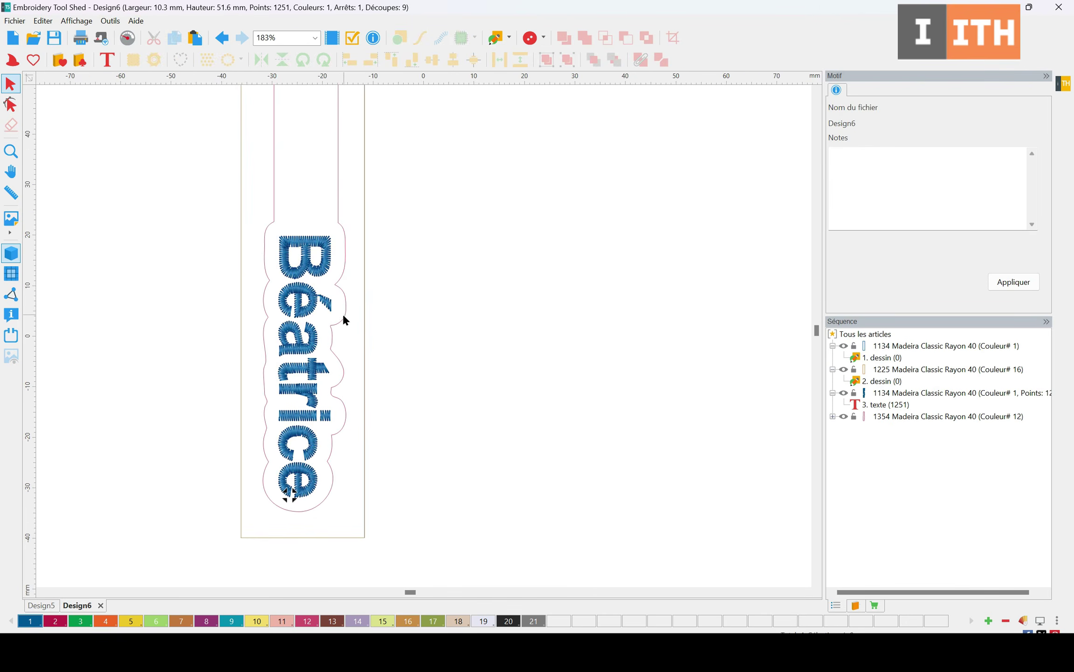
{"action": "left_click", "coordinate": [324, 310]}
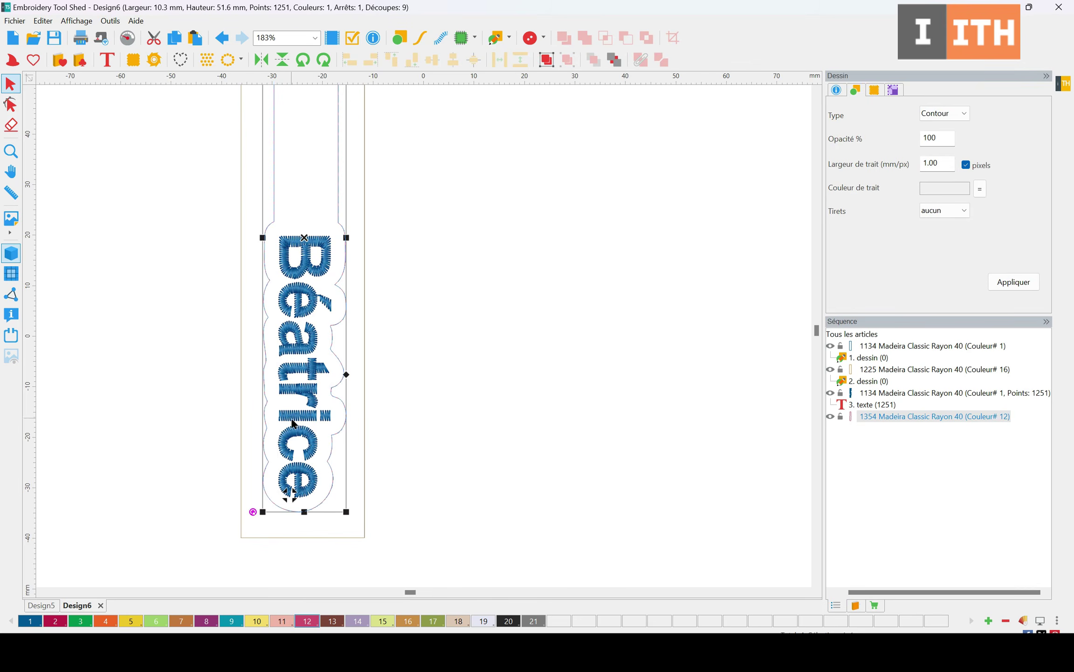
{"action": "left_click", "coordinate": [293, 371]}
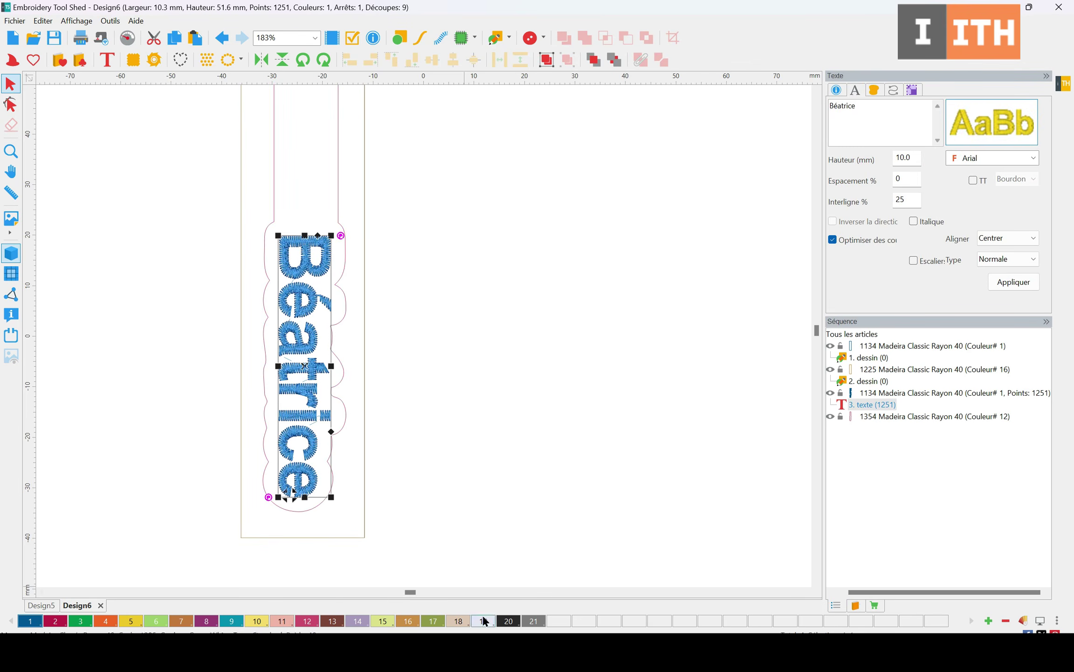
{"action": "double_click", "coordinate": [35, 624]}
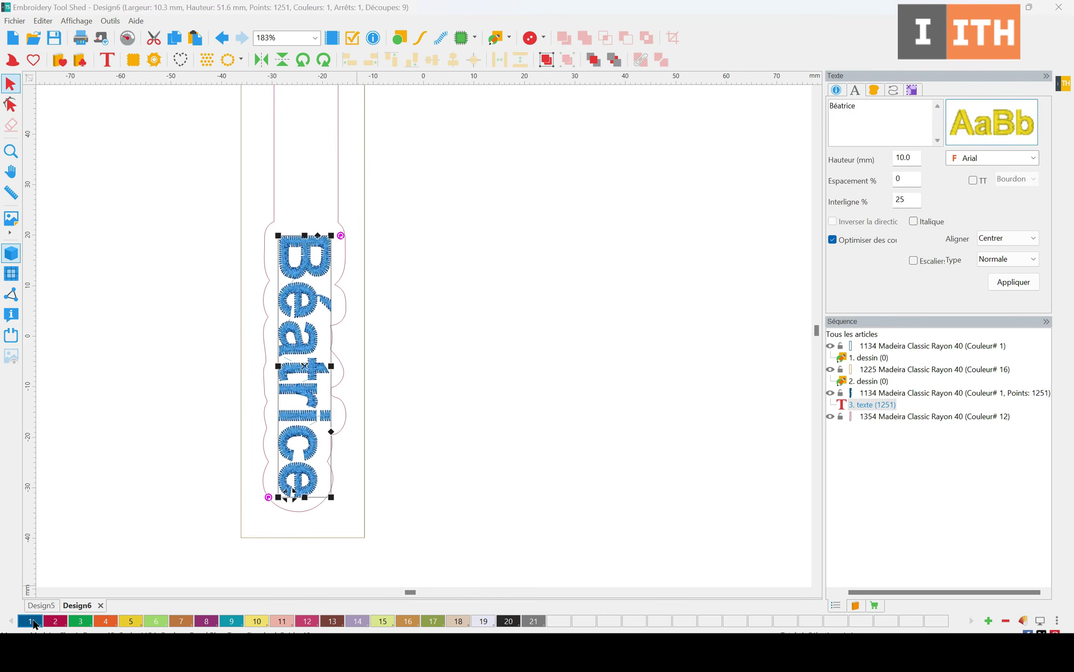
{"action": "left_click", "coordinate": [532, 196]}
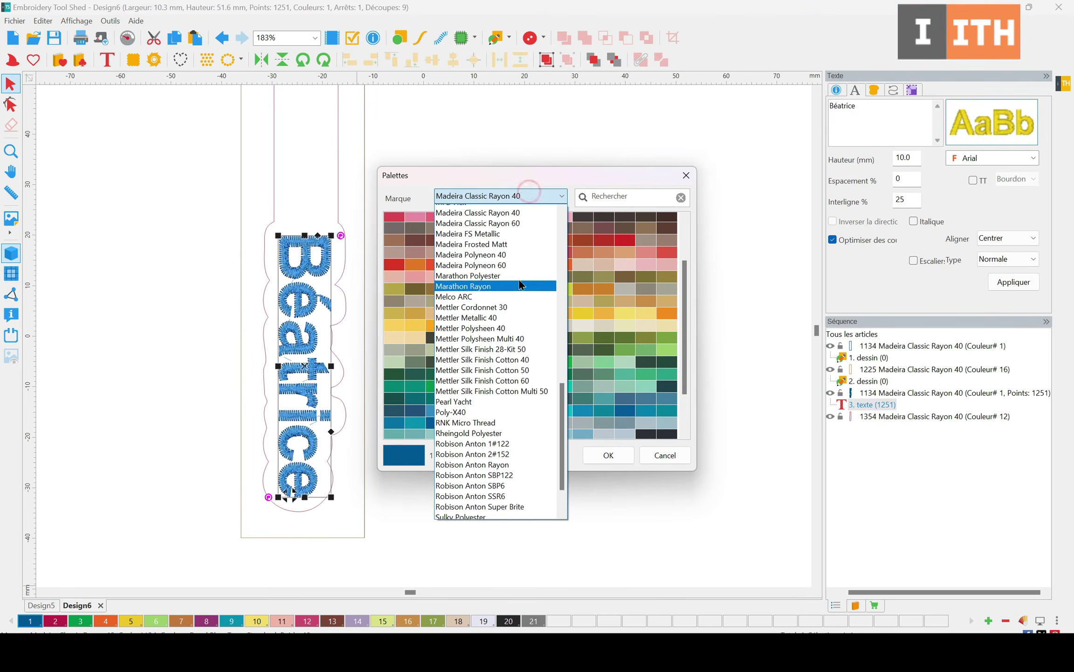
{"action": "scroll", "coordinate": [531, 348], "scroll_direction": "up", "scroll_amount": 4}
{"action": "scroll", "coordinate": [531, 350], "scroll_direction": "up", "scroll_amount": 7}
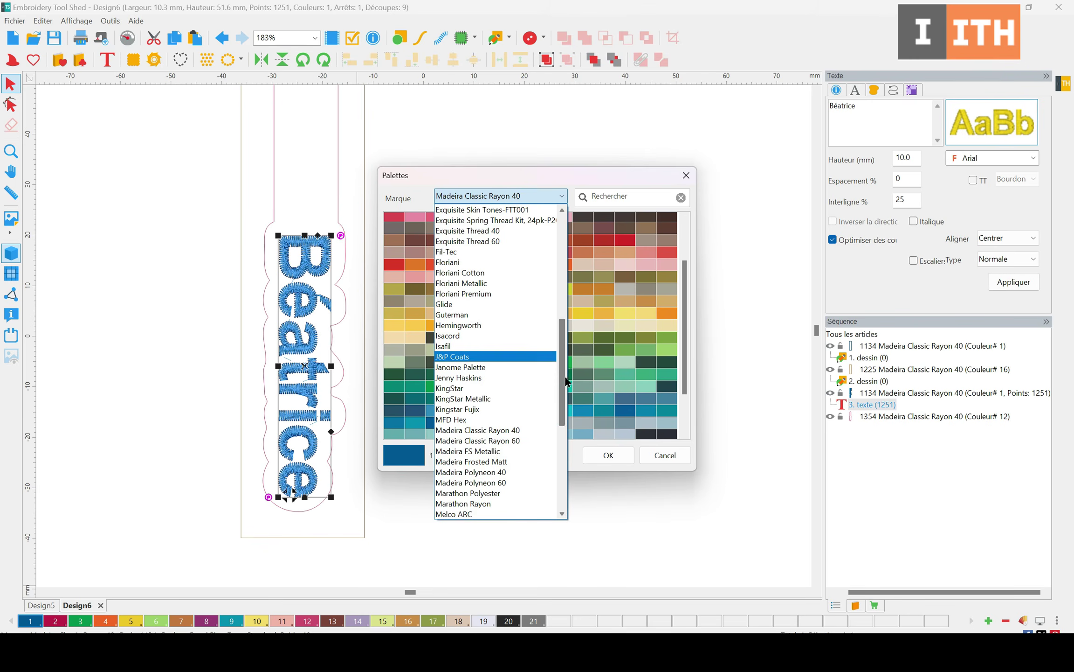
{"action": "scroll", "coordinate": [567, 332], "scroll_direction": "up", "scroll_amount": 2}
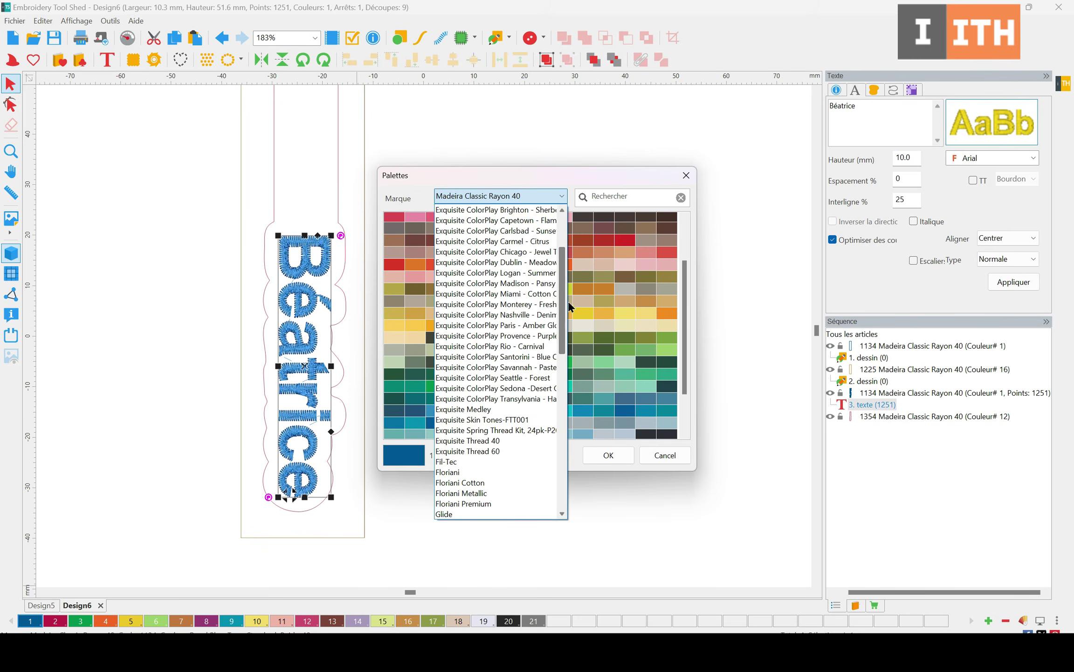
{"action": "left_click", "coordinate": [501, 402]}
{"action": "left_click", "coordinate": [501, 408]}
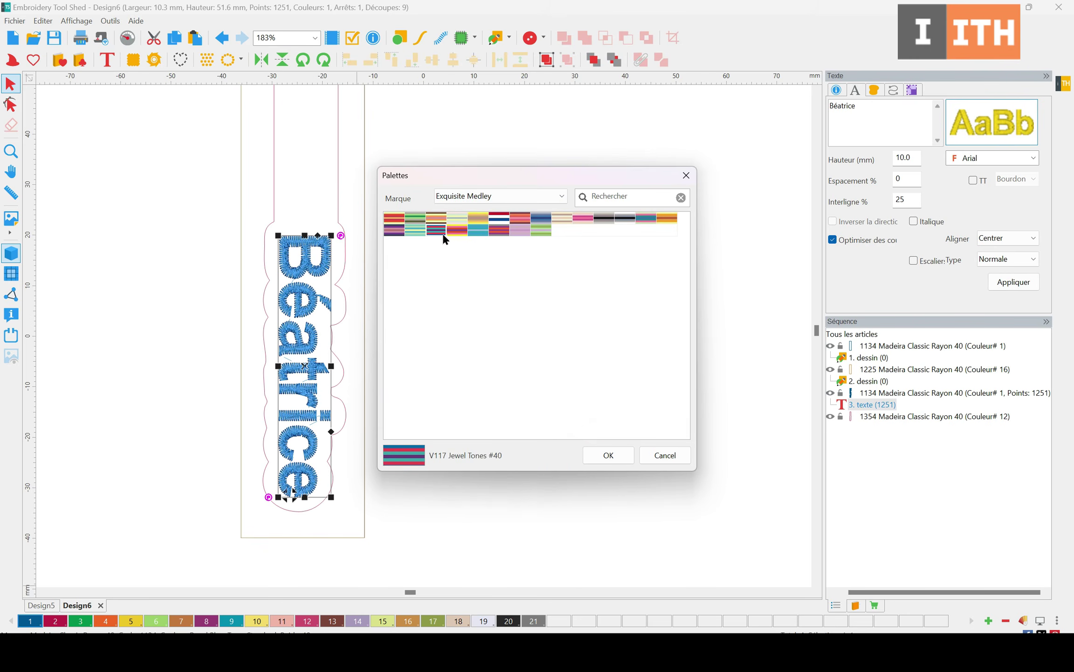
{"action": "left_click", "coordinate": [479, 232]}
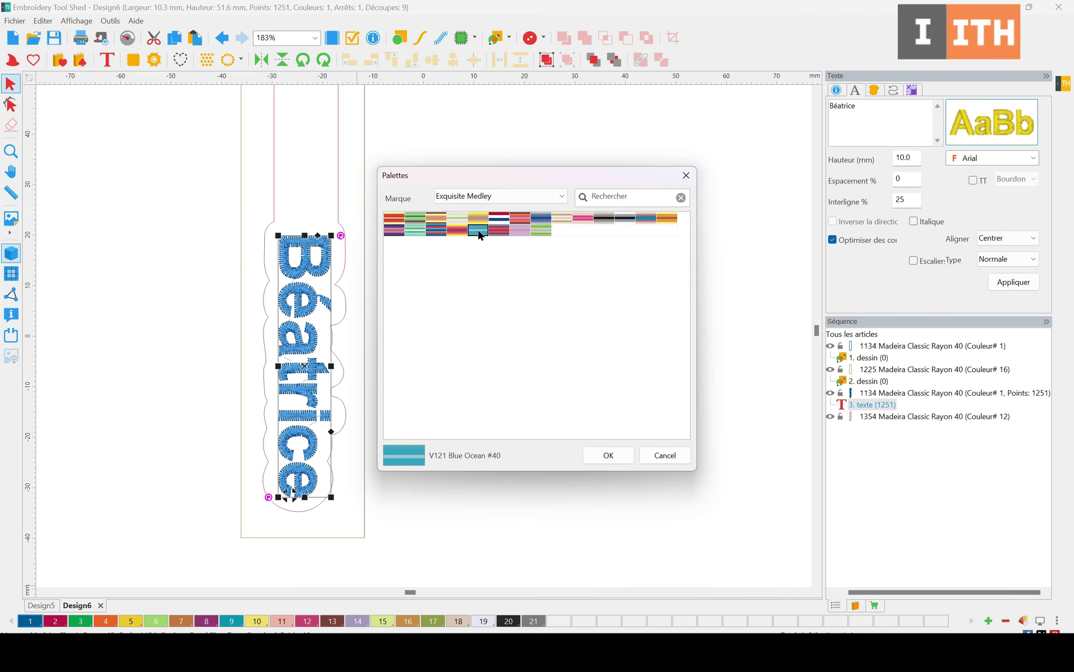
{"action": "left_click", "coordinate": [599, 452]}
{"action": "left_click", "coordinate": [638, 427]}
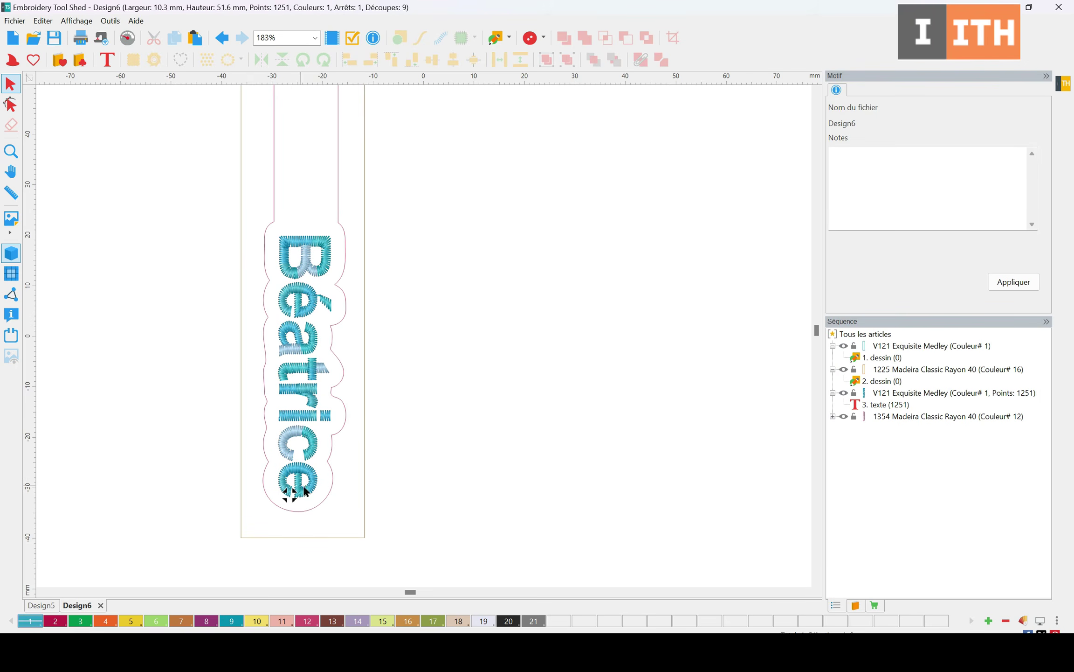
{"action": "left_click", "coordinate": [347, 424]}
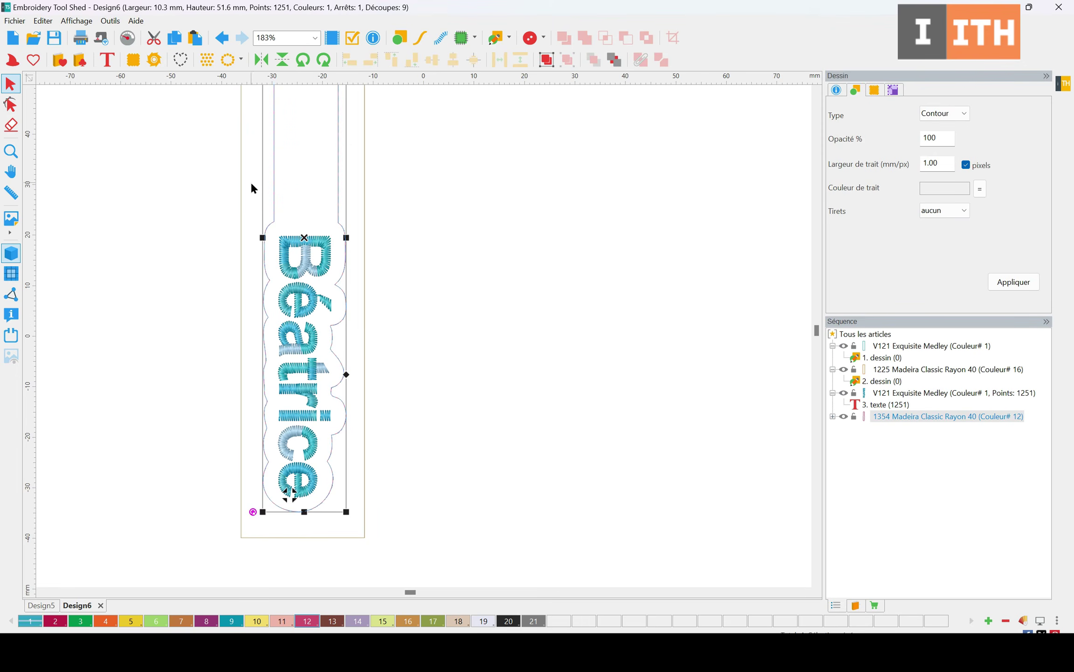
{"action": "left_click", "coordinate": [488, 433]}
{"action": "scroll", "coordinate": [410, 215], "scroll_direction": "down", "scroll_amount": 5}
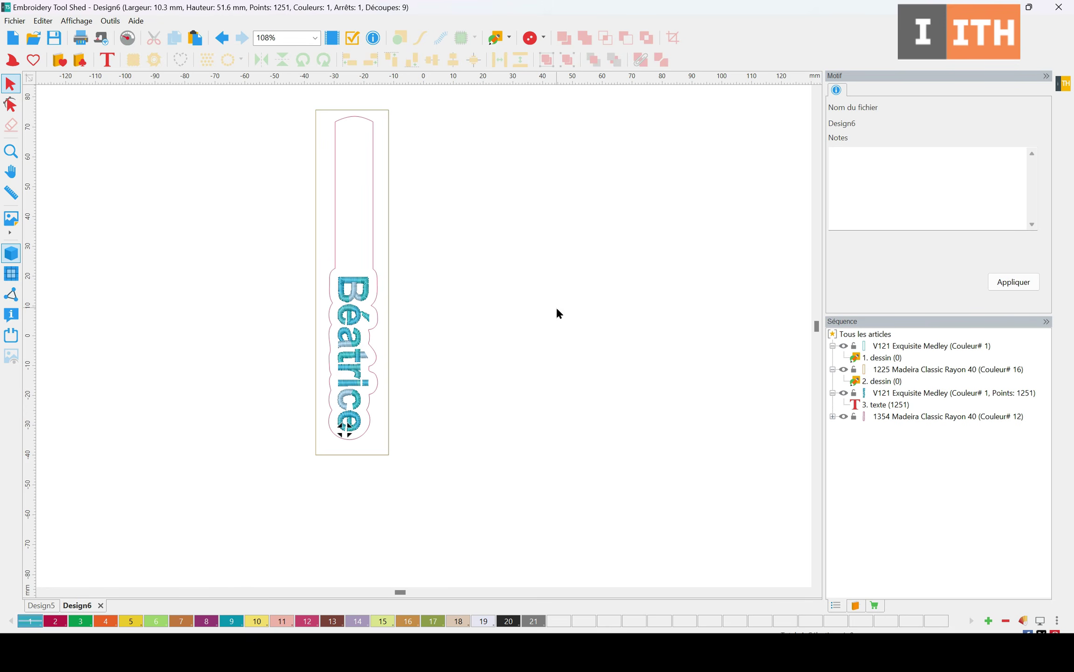
{"action": "scroll", "coordinate": [557, 308], "scroll_direction": "up", "scroll_amount": 2}
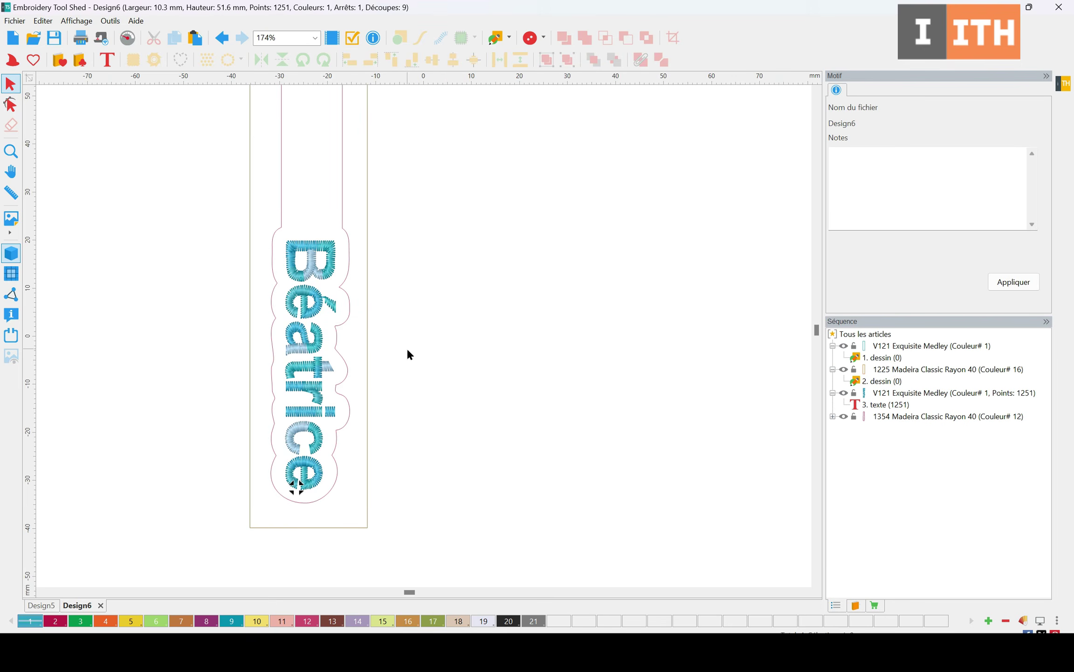
{"action": "left_click", "coordinate": [347, 309]}
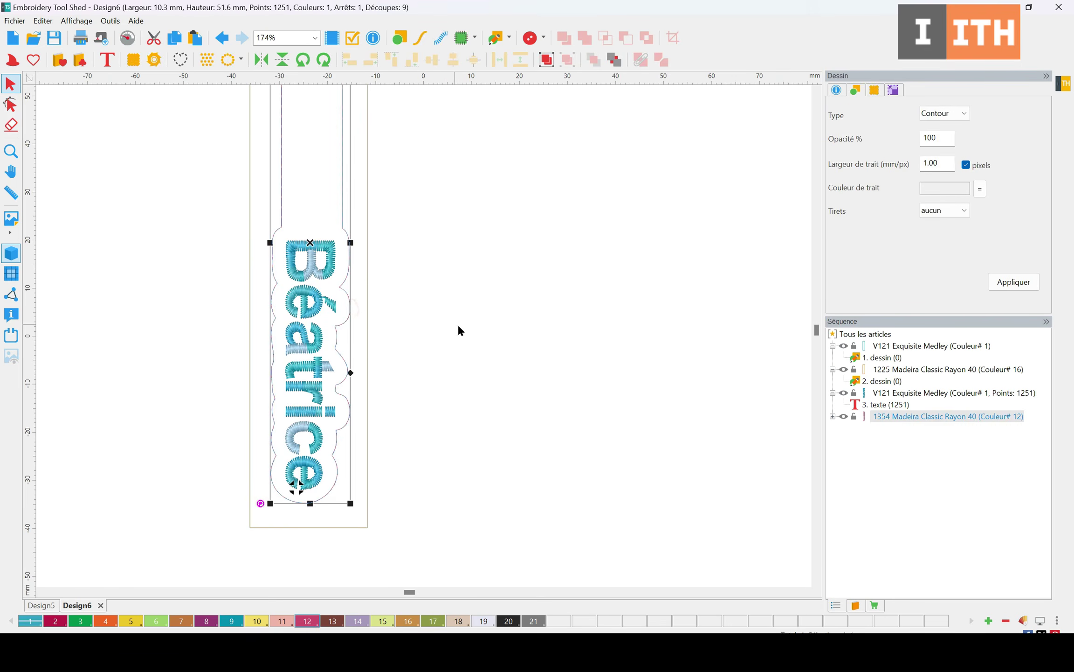
{"action": "left_click", "coordinate": [488, 326]}
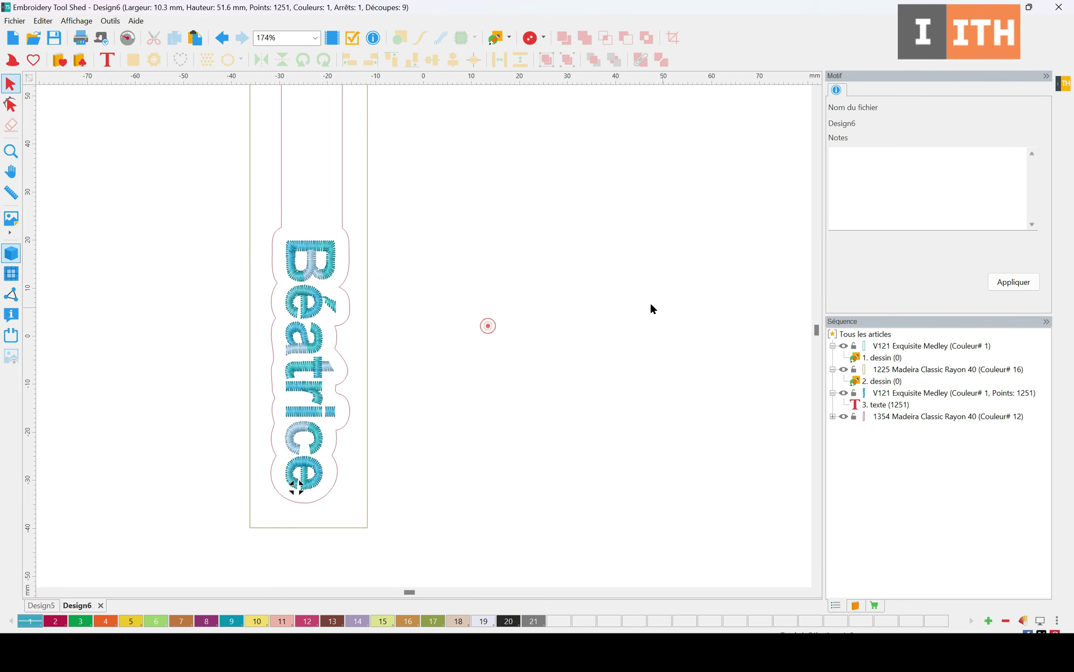
{"action": "left_click", "coordinate": [341, 359]}
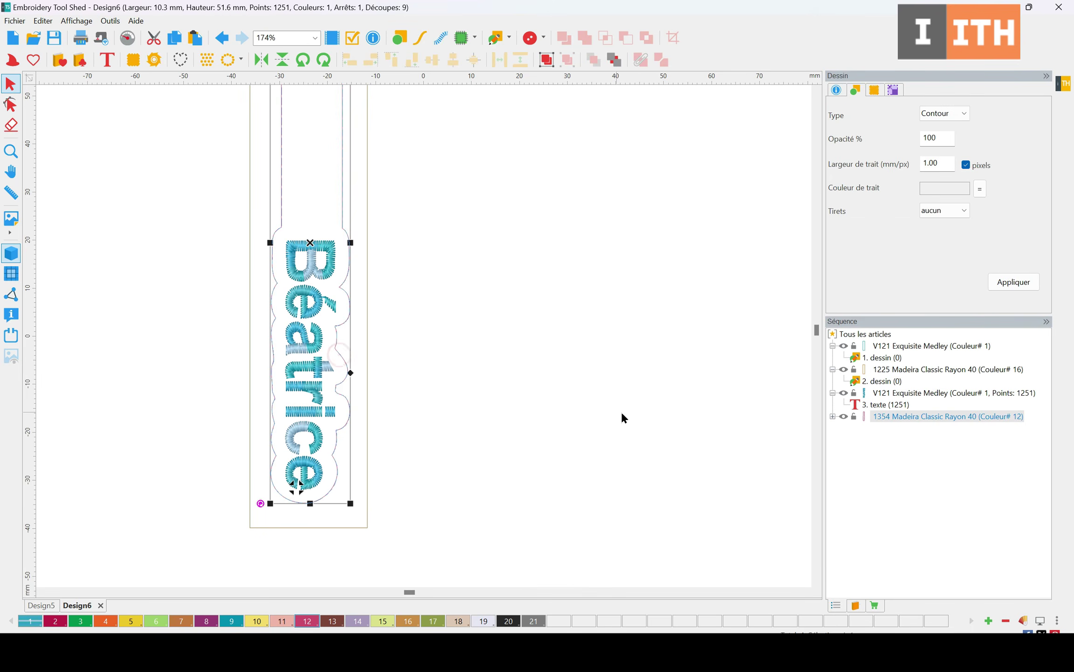
- Convert the two frame rectangles and the keychain contour from drawing outlines into run stitches (Piqûre)
{"action": "left_click", "coordinate": [911, 349]}
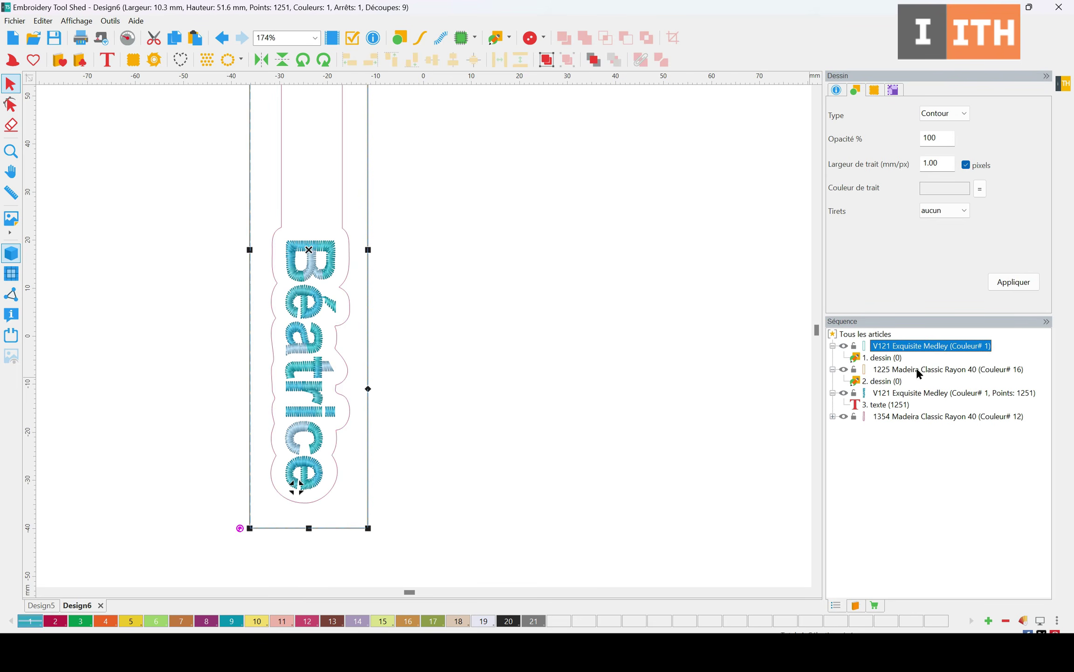
{"action": "left_click", "coordinate": [920, 370], "text": "ctrl"}
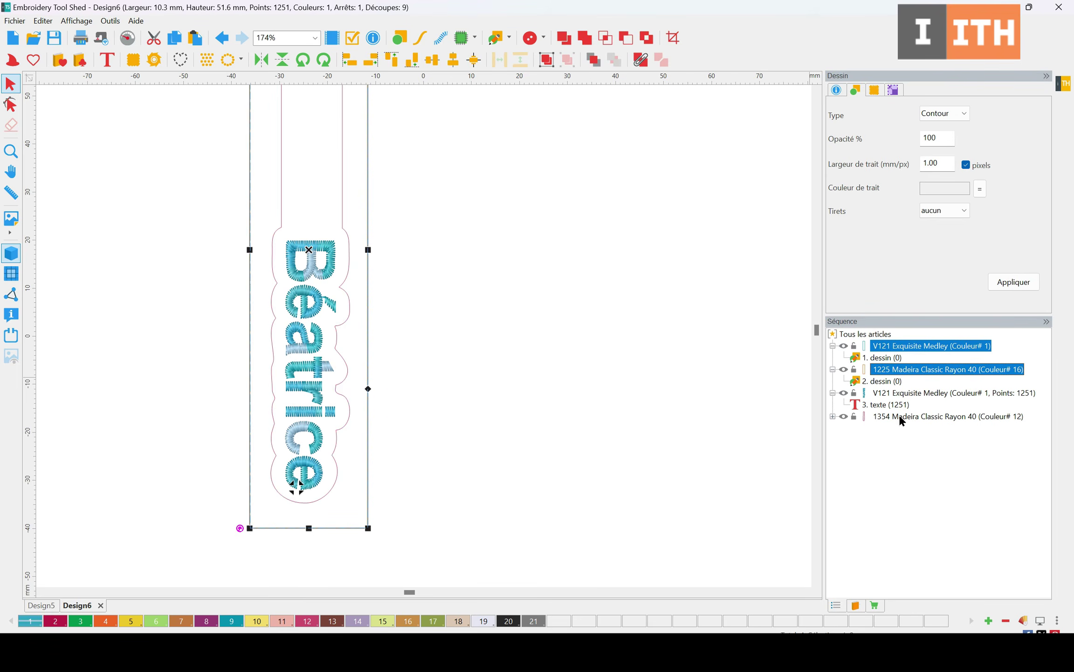
{"action": "left_click", "coordinate": [833, 416]}
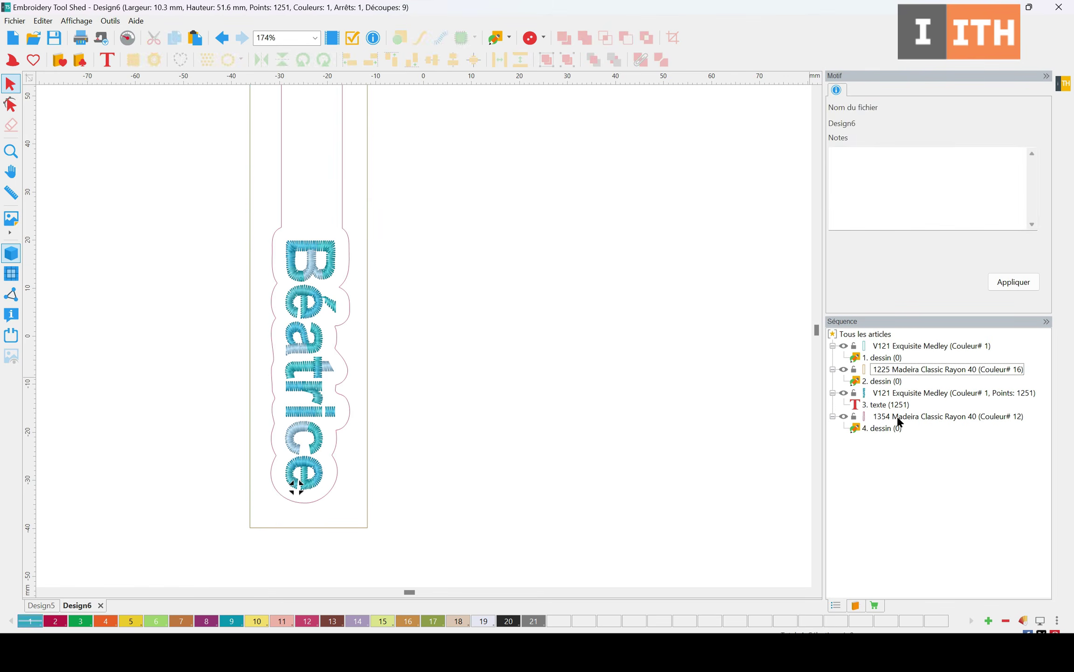
{"action": "left_click", "coordinate": [900, 416]}
{"action": "left_click", "coordinate": [893, 370], "text": "ctrl"}
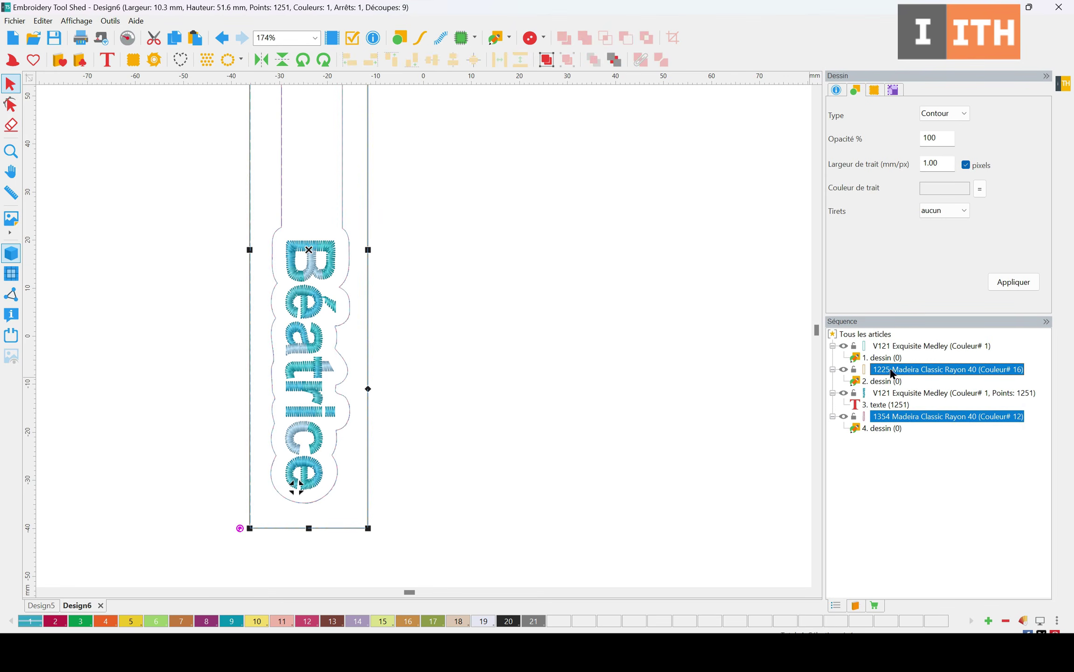
{"action": "left_click", "coordinate": [890, 345], "text": "ctrl"}
{"action": "right_click", "coordinate": [889, 346]}
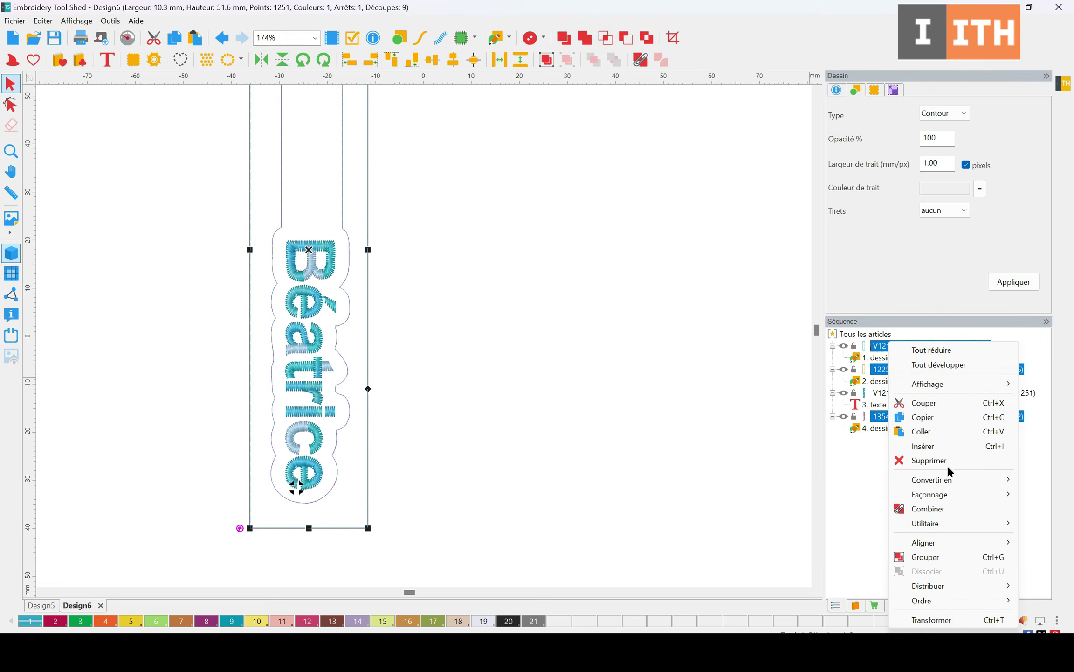
{"action": "mouse_move", "coordinate": [934, 480]}
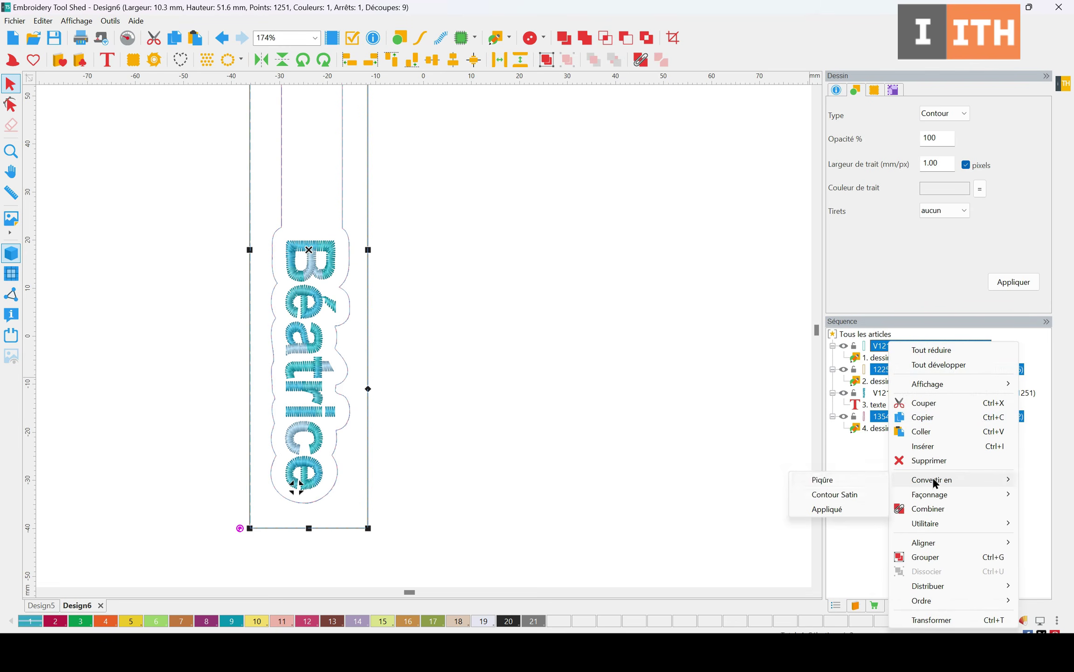
{"action": "left_click", "coordinate": [826, 480]}
{"action": "left_click", "coordinate": [653, 467]}
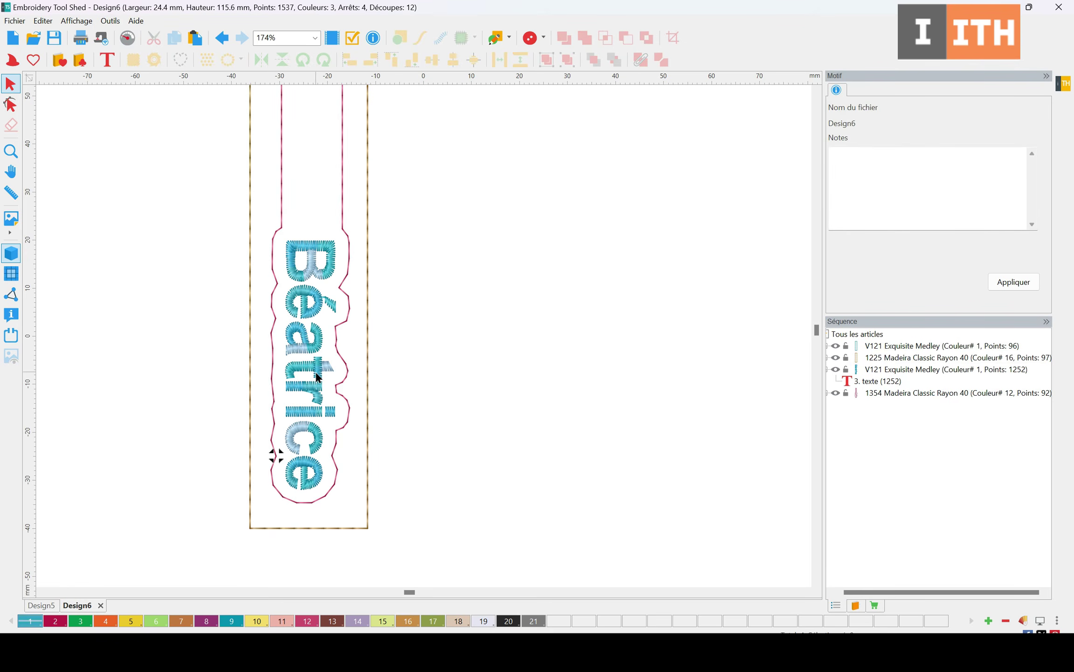
- Check the run stitch length and type used for the outer rectangle and the keychain contour in the Design5 reference
{"action": "left_click", "coordinate": [40, 605]}
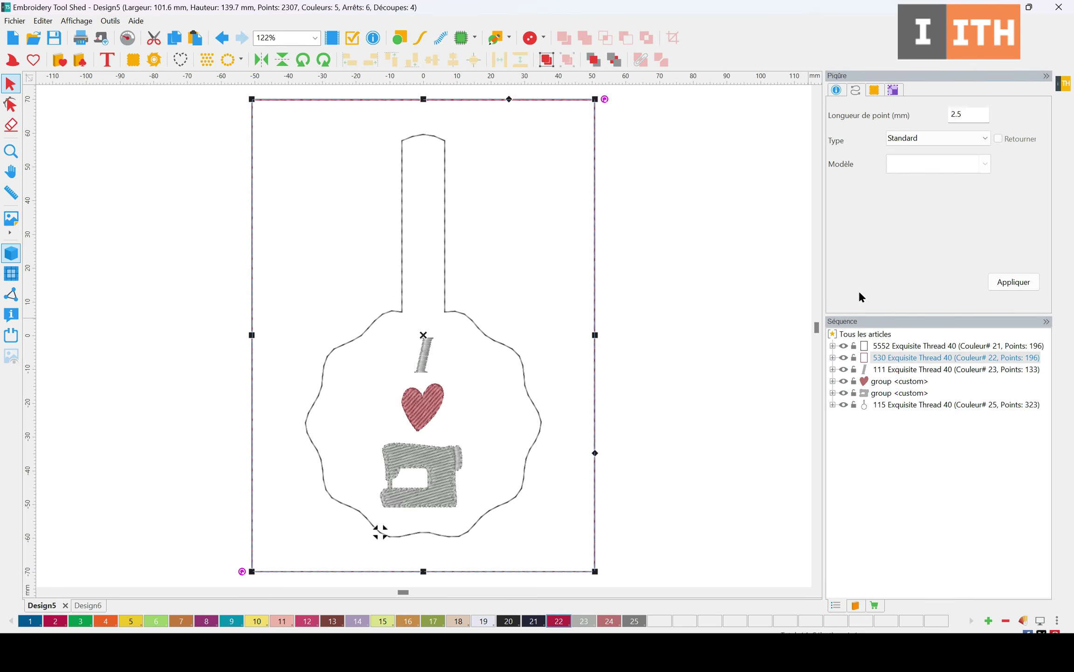
{"action": "left_click", "coordinate": [883, 351]}
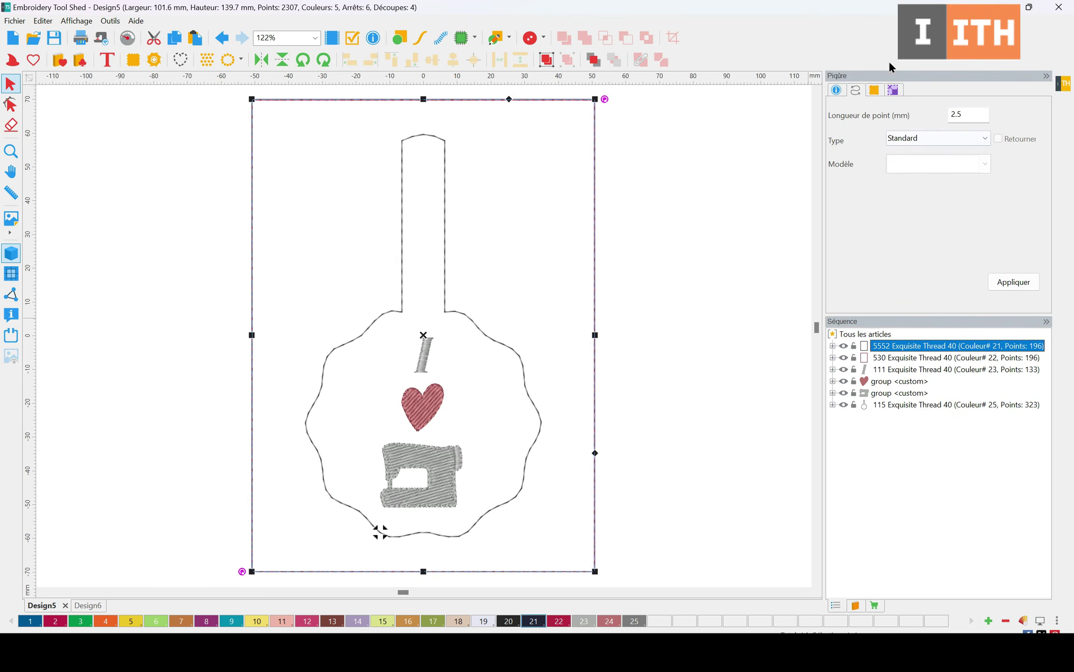
{"action": "left_click", "coordinate": [878, 406]}
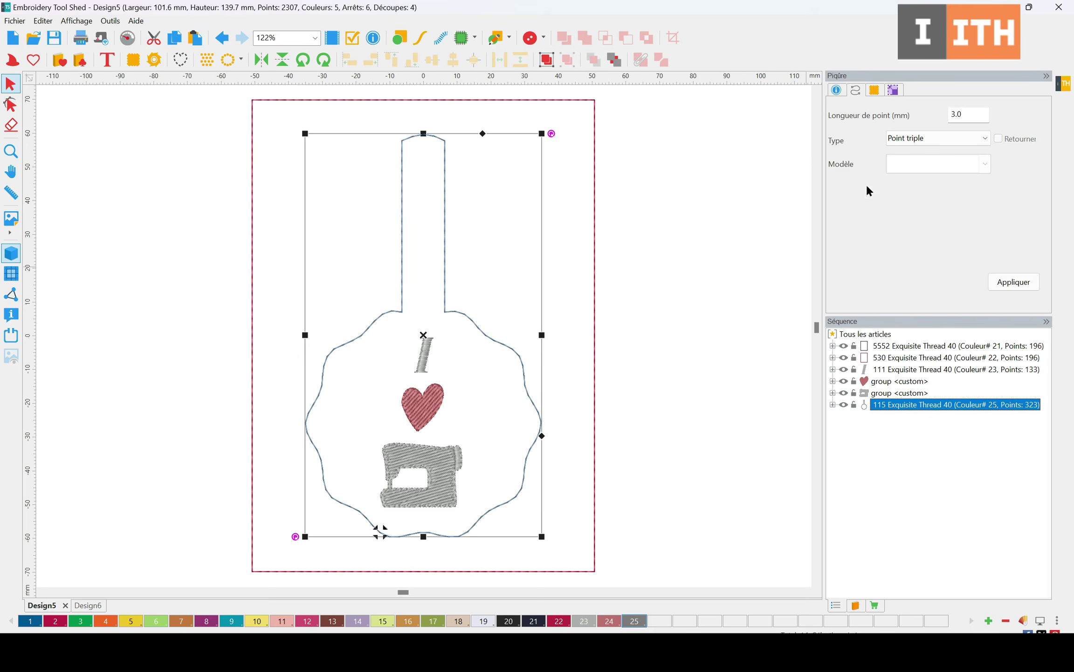
{"action": "left_click", "coordinate": [839, 93]}
{"action": "left_click", "coordinate": [855, 90]}
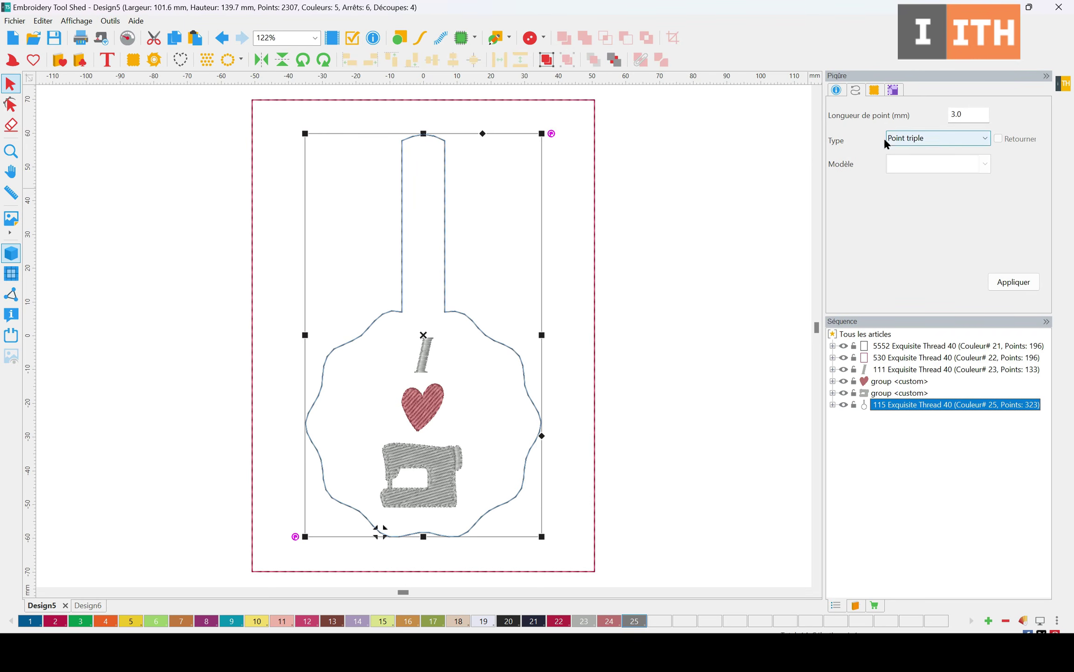
- Set the run stitch type of Design6's keychain contour to triple stitch (Point triple) and apply it
{"action": "left_click", "coordinate": [82, 605]}
{"action": "left_click", "coordinate": [649, 365]}
{"action": "left_click", "coordinate": [887, 393]}
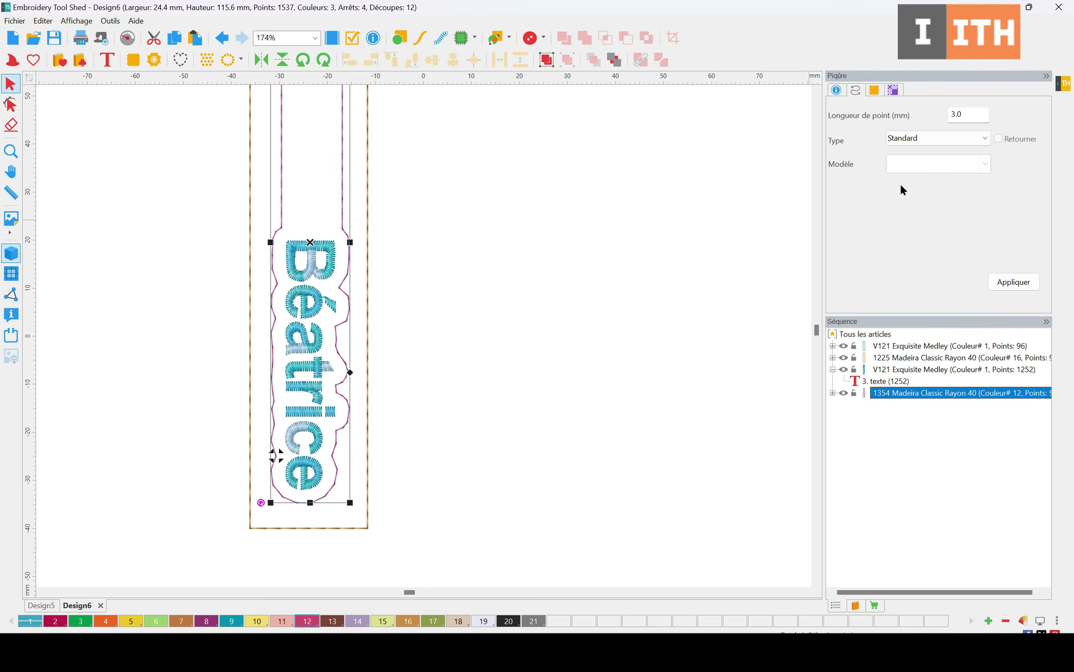
{"action": "left_click", "coordinate": [967, 138]}
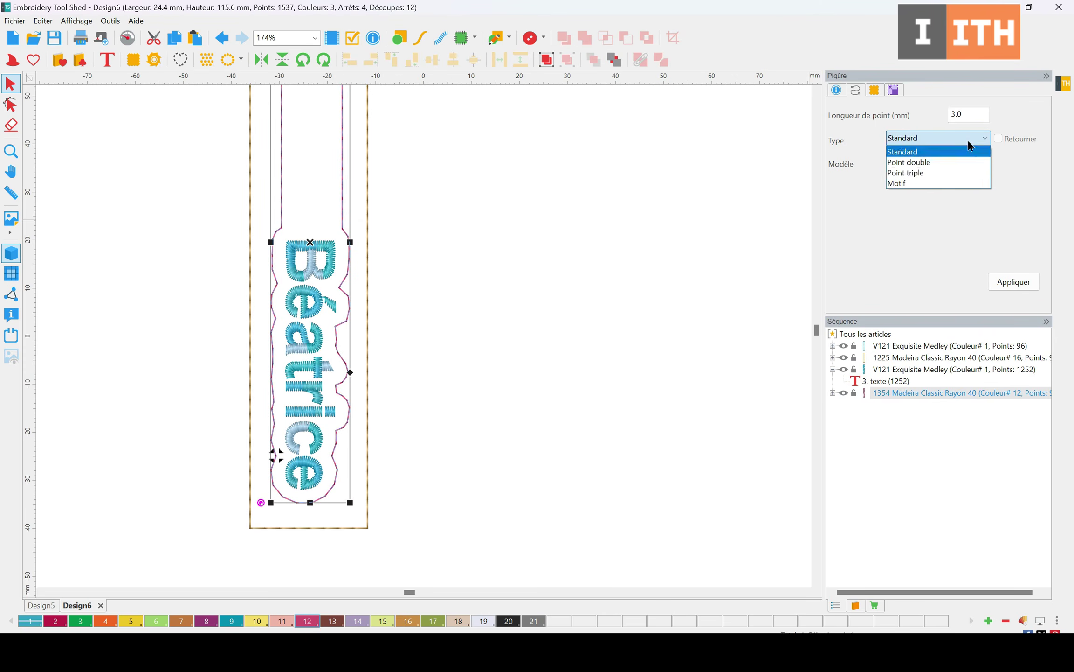
{"action": "left_click", "coordinate": [955, 173]}
{"action": "left_click", "coordinate": [1007, 283]}
{"action": "scroll", "coordinate": [492, 304], "scroll_direction": "down", "scroll_amount": 4}
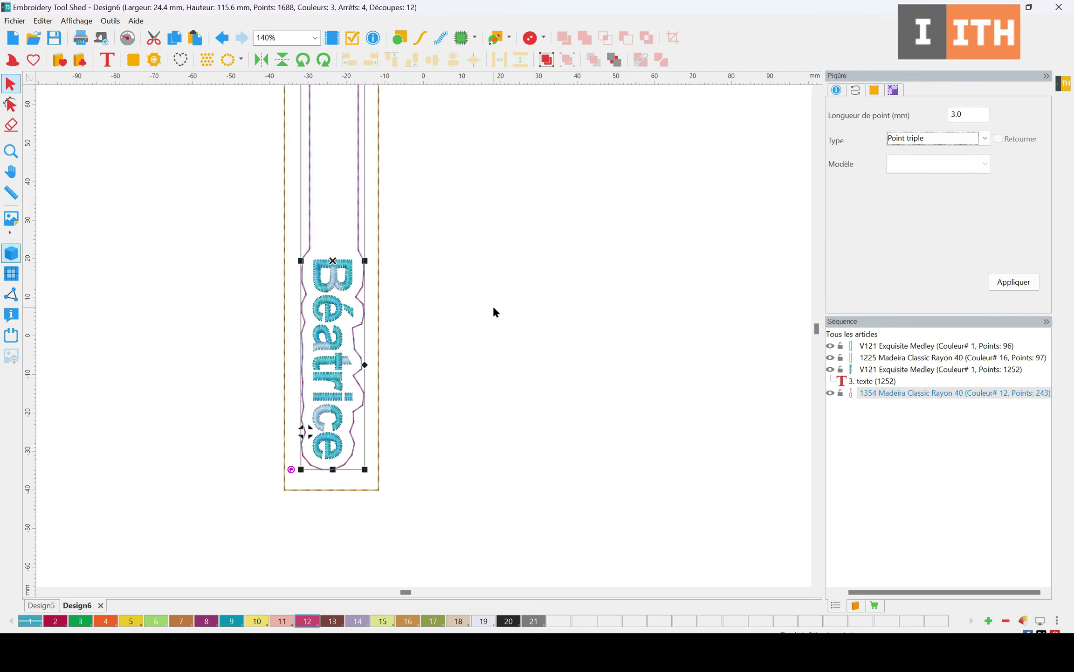
{"action": "left_click", "coordinate": [525, 280]}
{"action": "scroll", "coordinate": [397, 346], "scroll_direction": "up", "scroll_amount": 3}
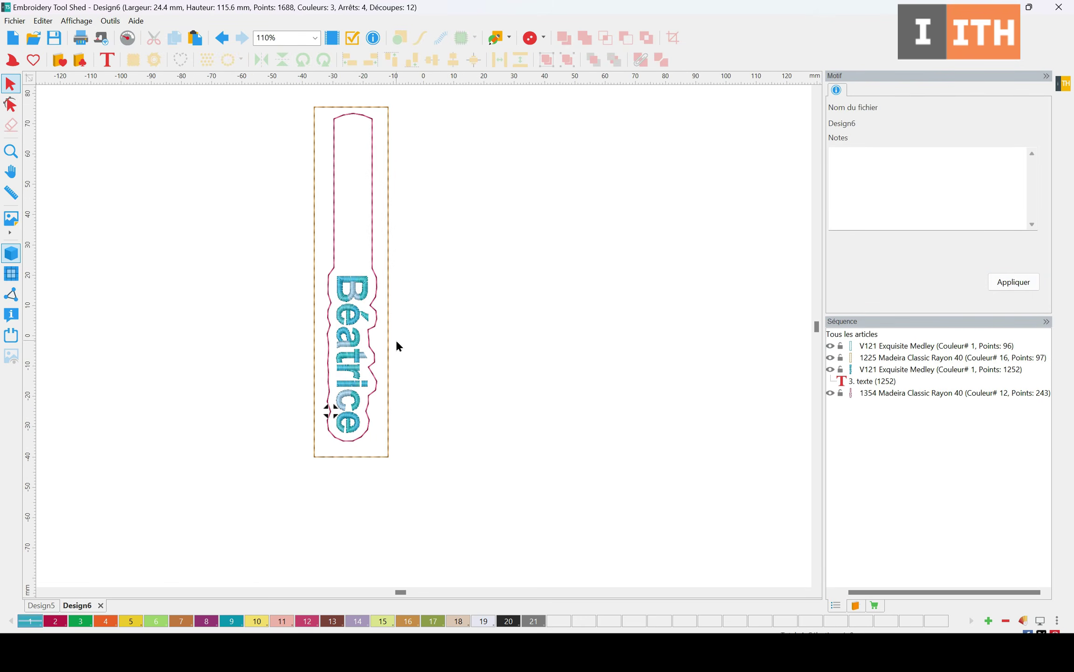